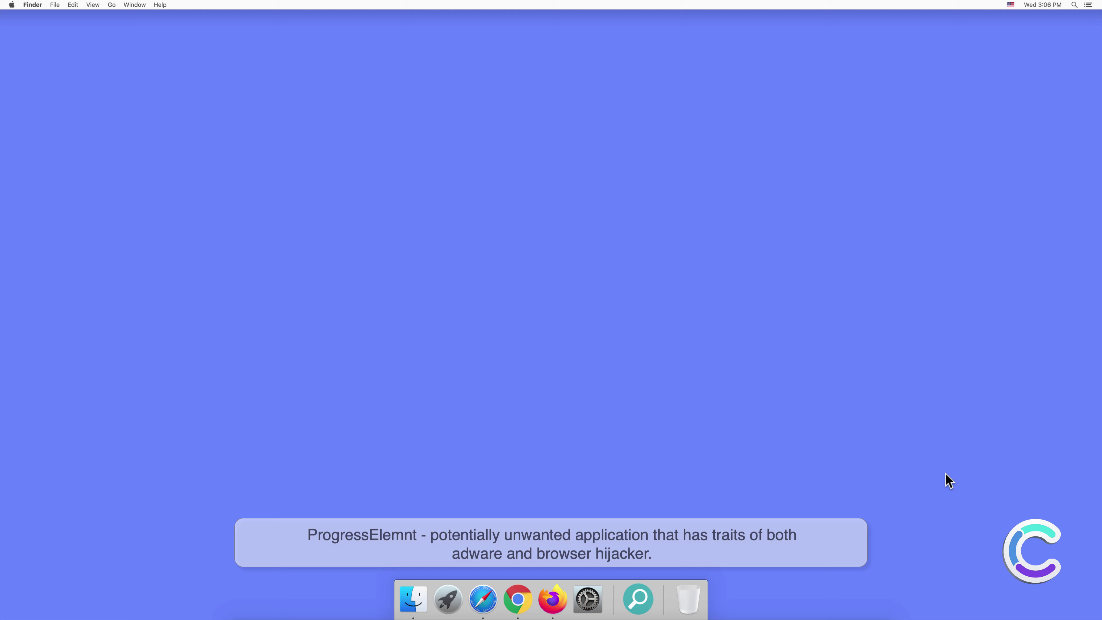
- Launch ProgressElemnt from Finder's Applications folder, then close the Safari Extensions preferences it reveals
left_click(413, 599)
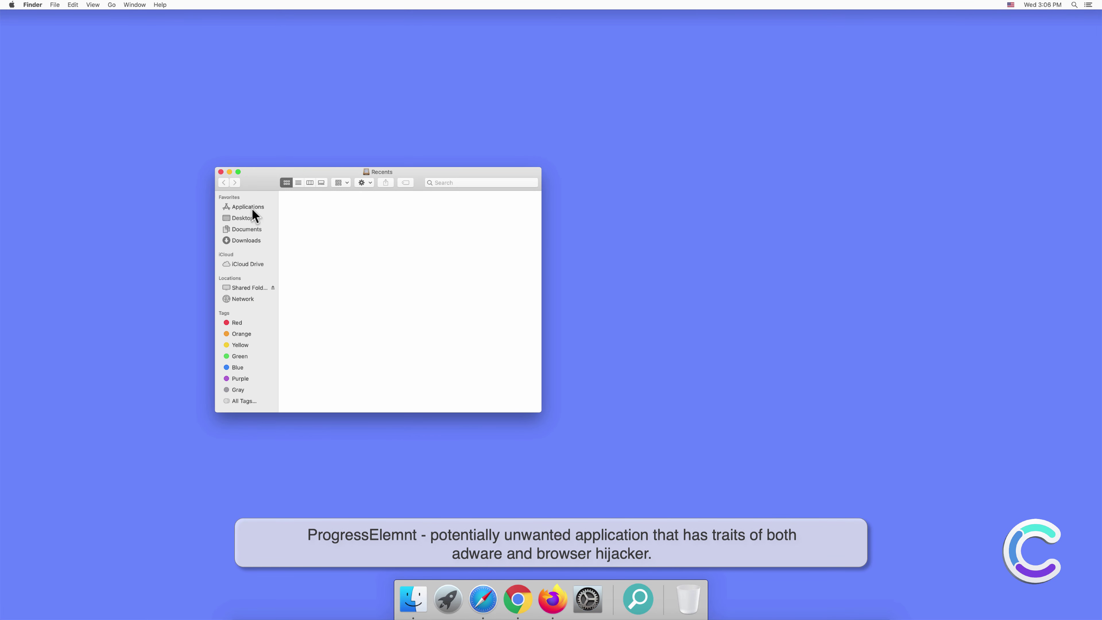
left_click(251, 207)
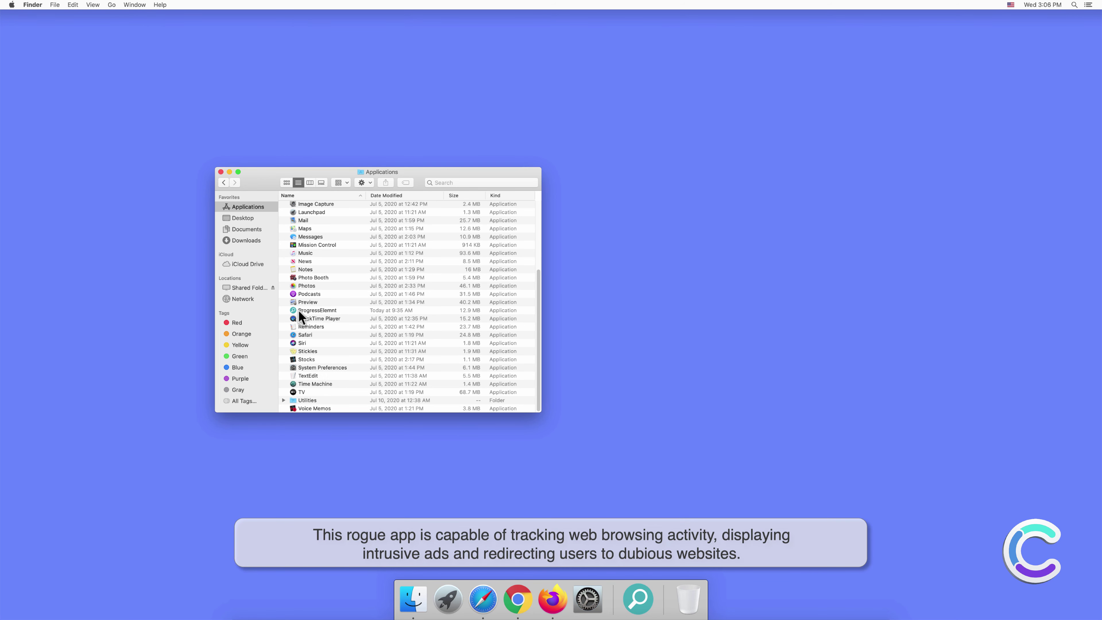
double_click(320, 309)
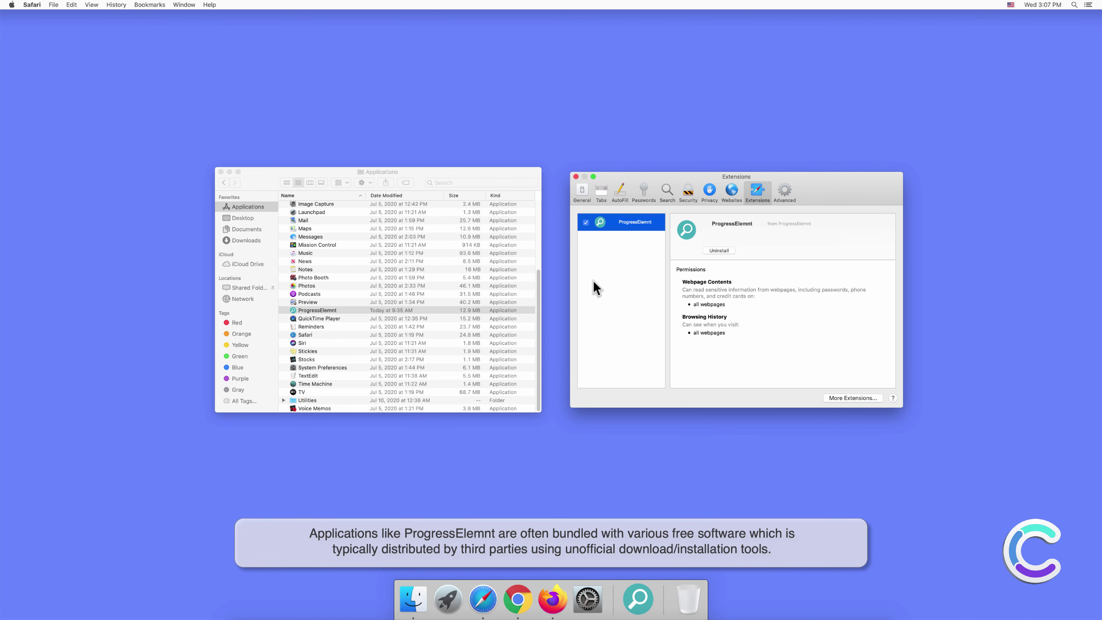
left_click(576, 177)
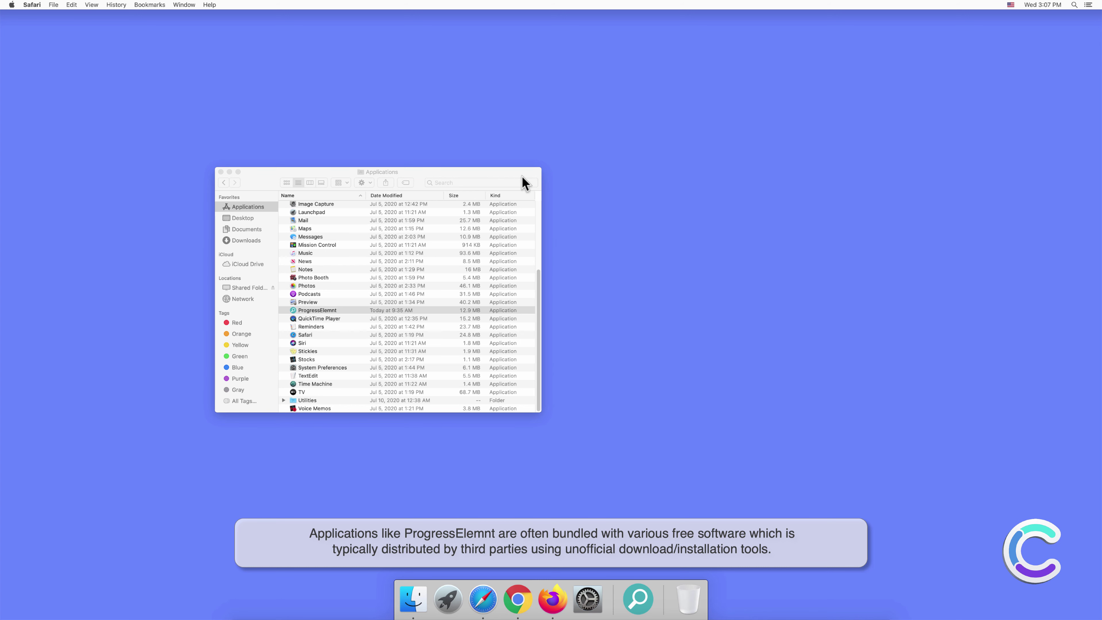
- Close the Applications window and search Safari for 'search engine test'
left_click(221, 172)
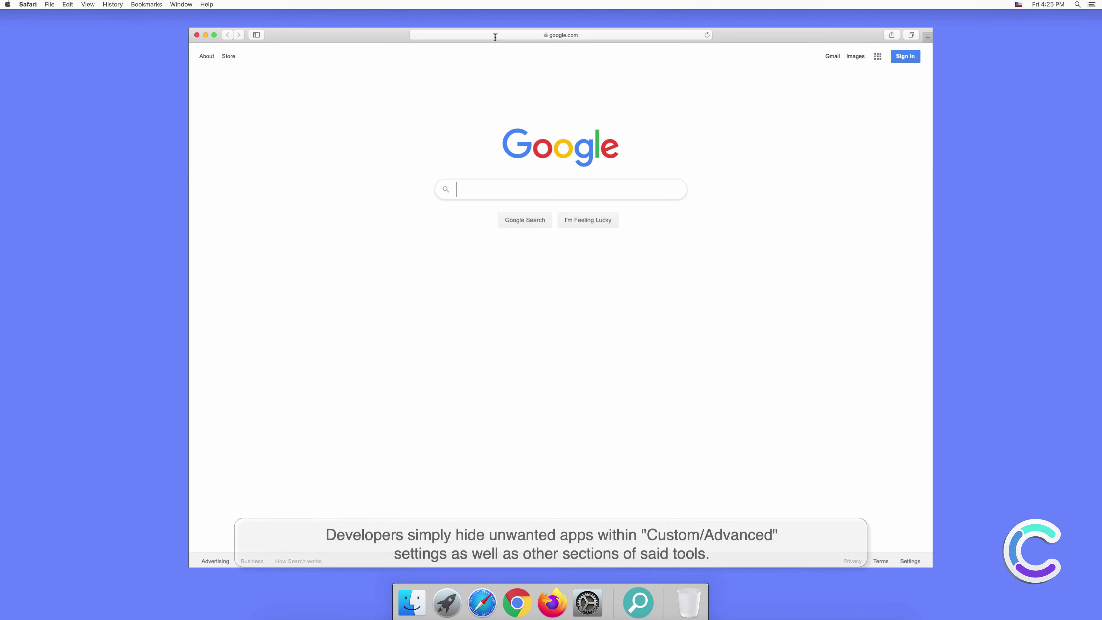
left_click(495, 37)
type("search e")
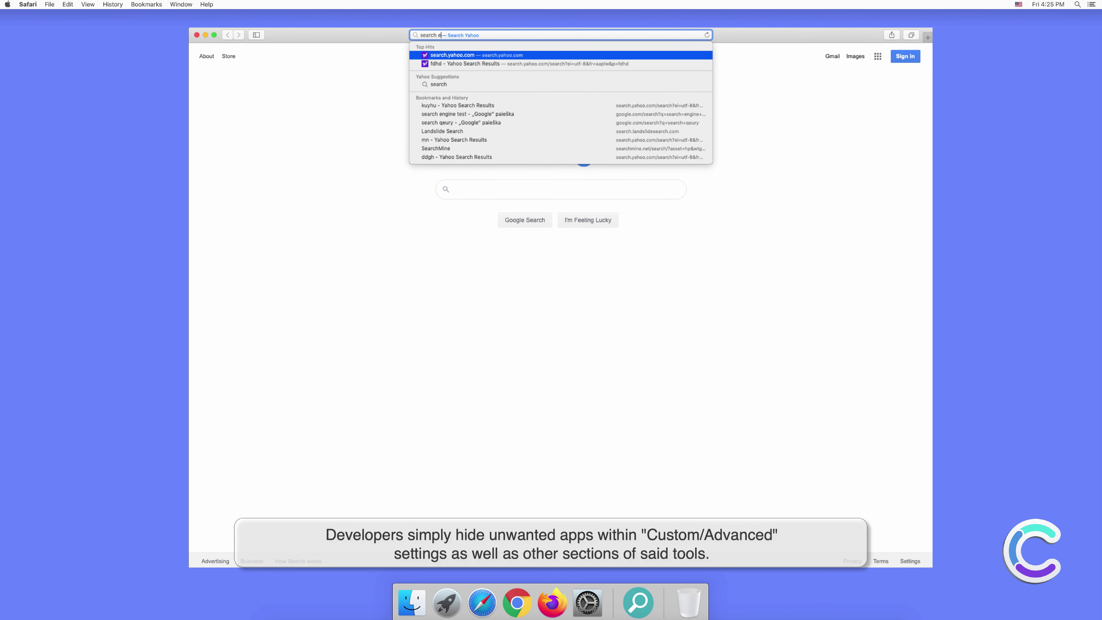
type("ngine test")
key("Return")
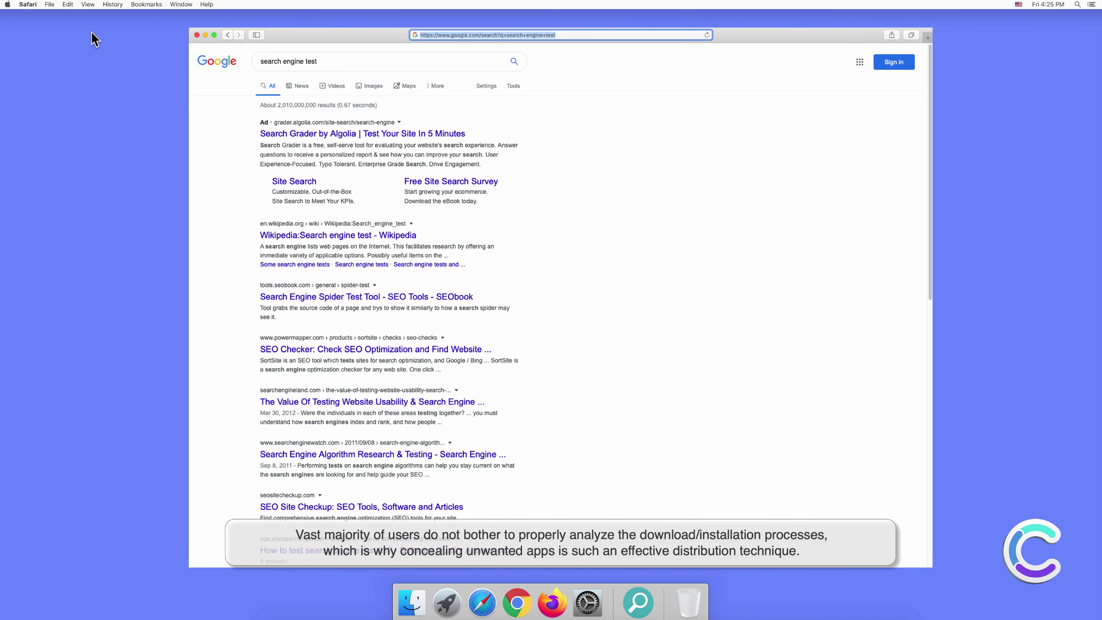
- Review and pick the default search engine in Safari's Search preferences
left_click(29, 5)
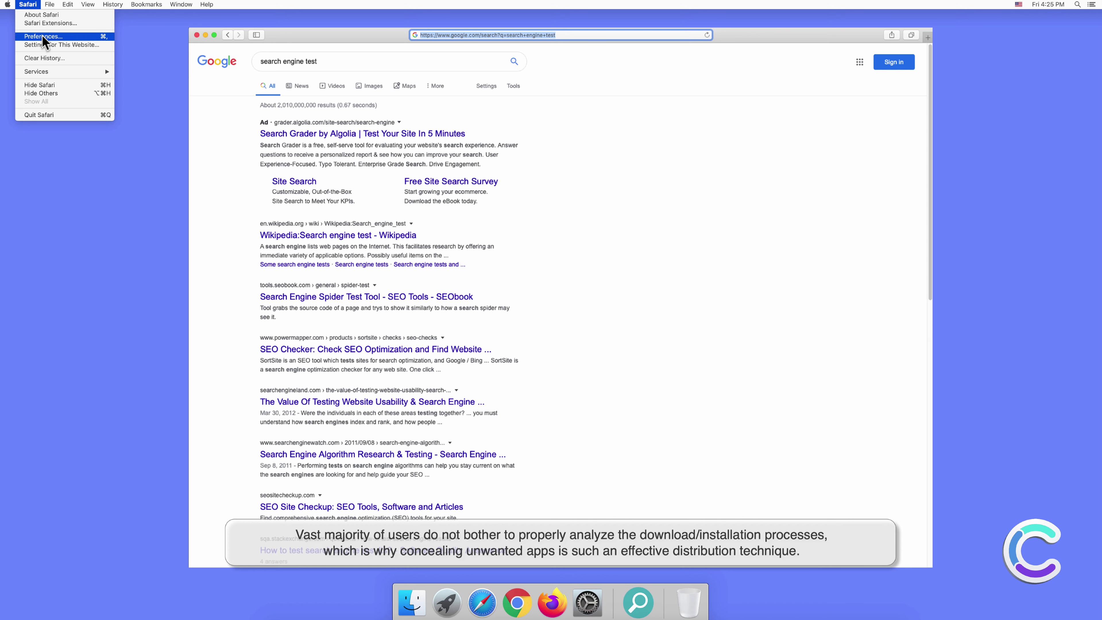
key("Escape")
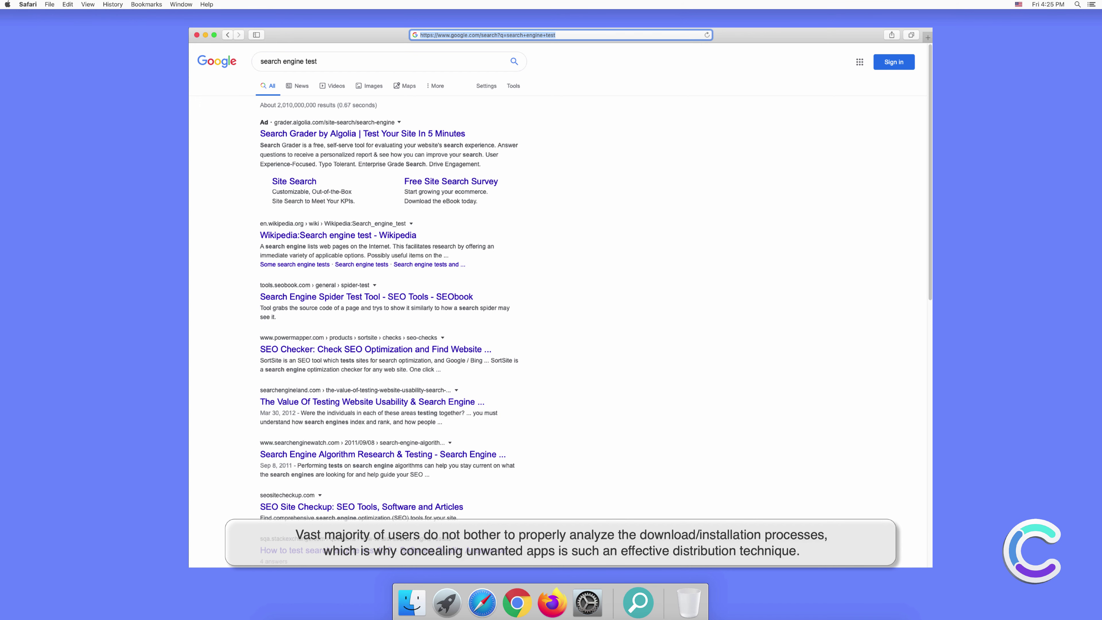
key("super+comma")
left_click(674, 220)
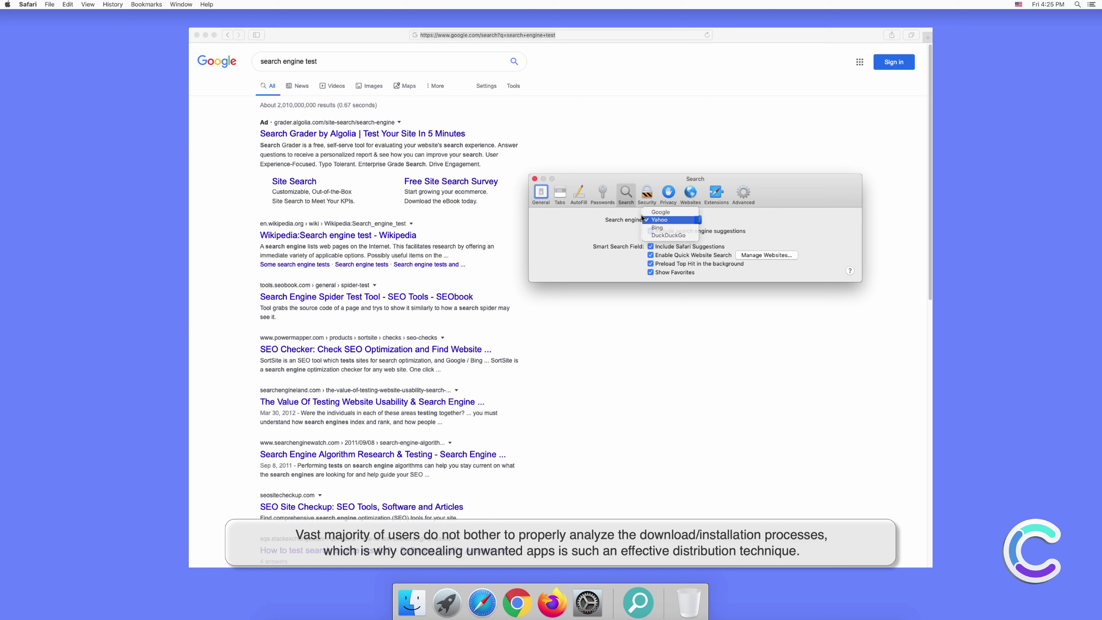
left_click(657, 227)
left_click(535, 179)
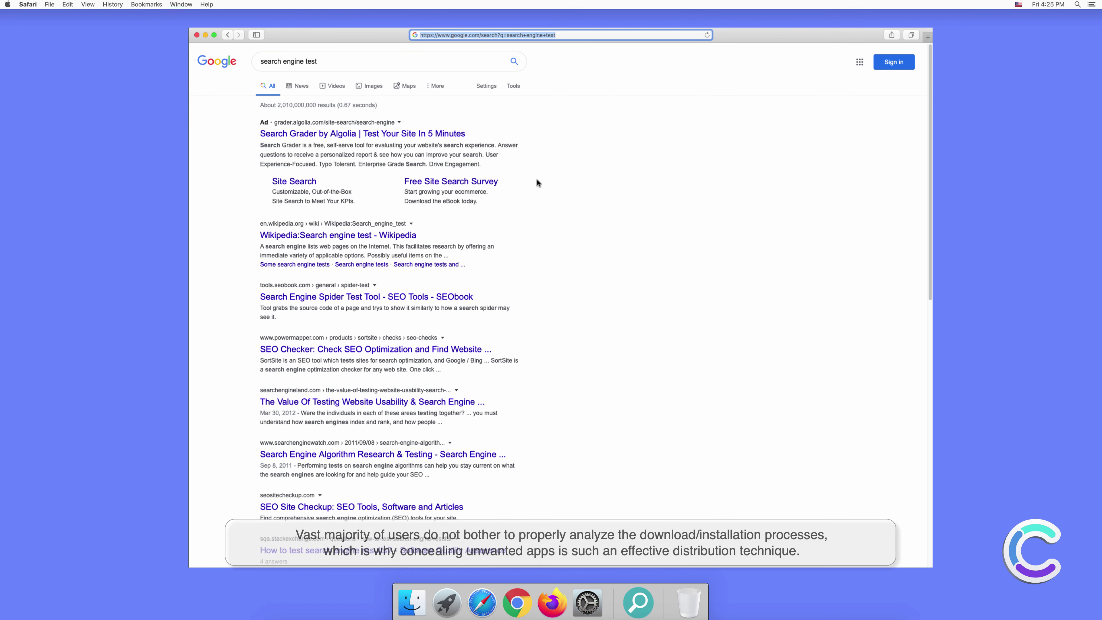
- In a new Safari tab, search for 'testing search engine'
left_click(927, 35)
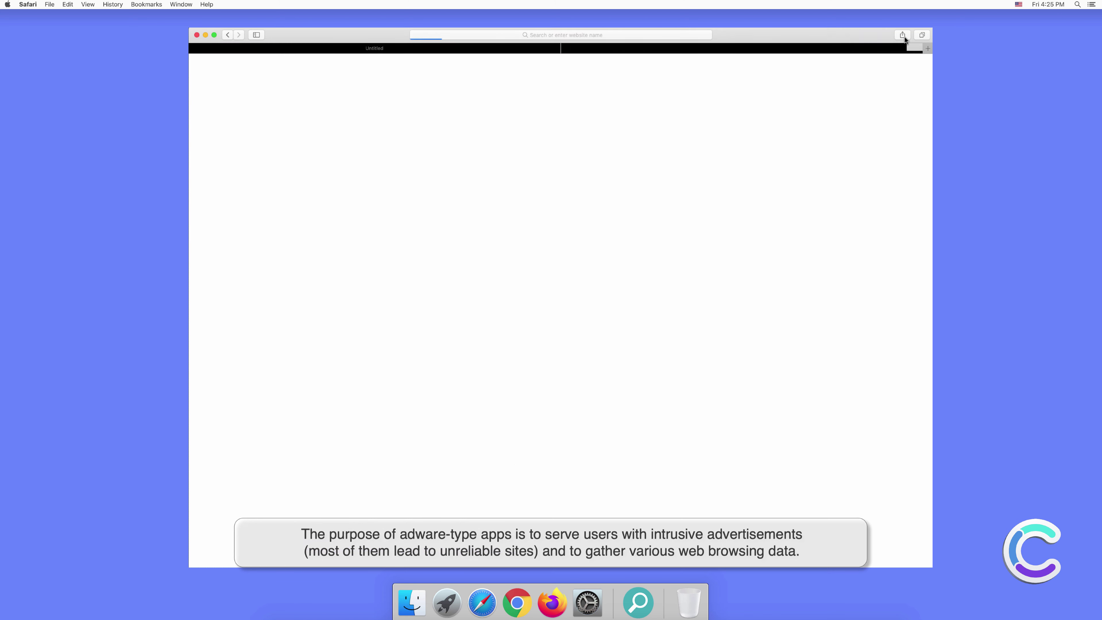
left_click(617, 35)
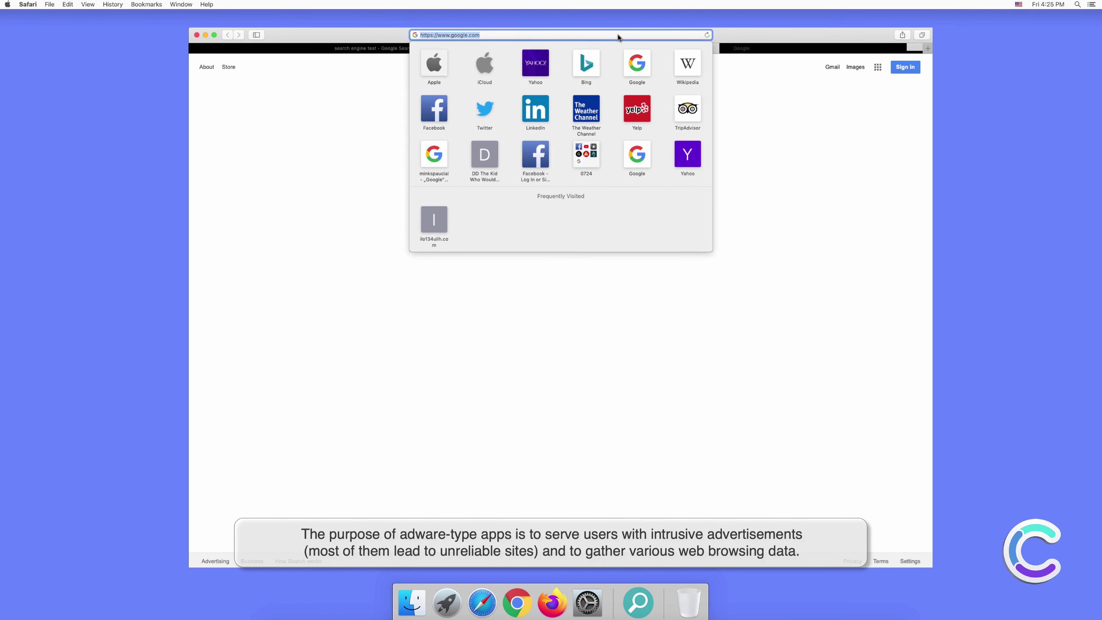
type("testing s")
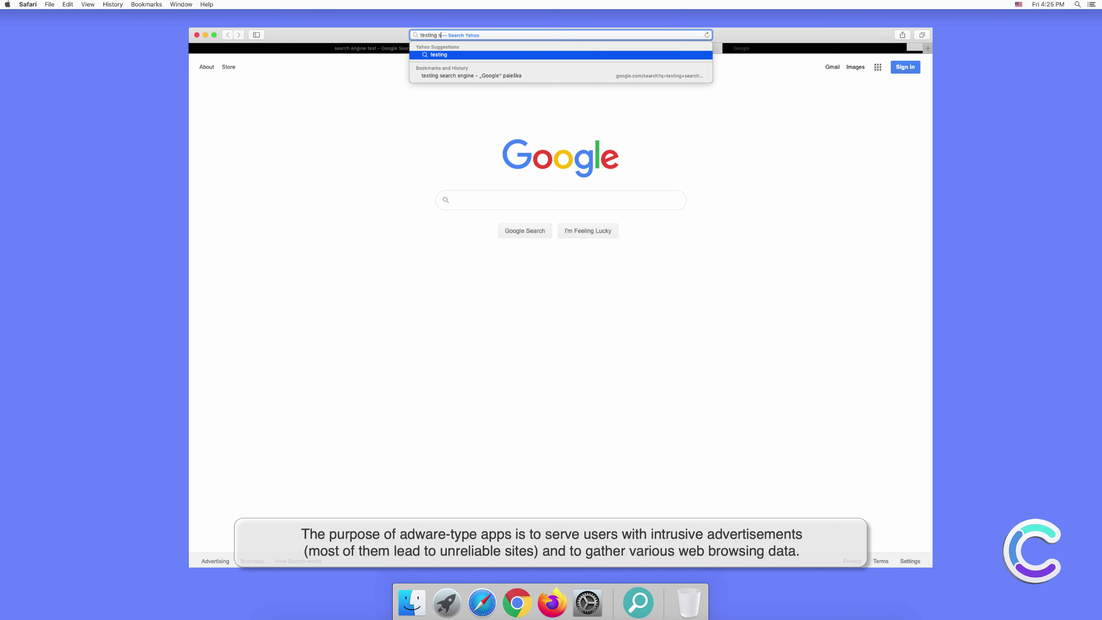
type("earr")
key("BackSpace")
type("ch engine")
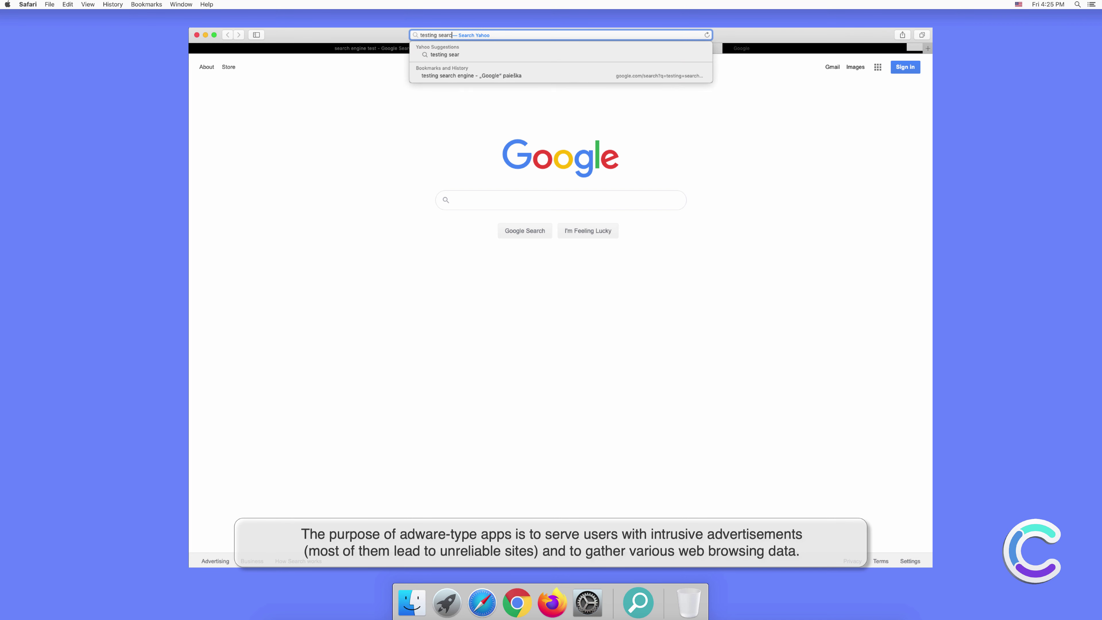
key("Return")
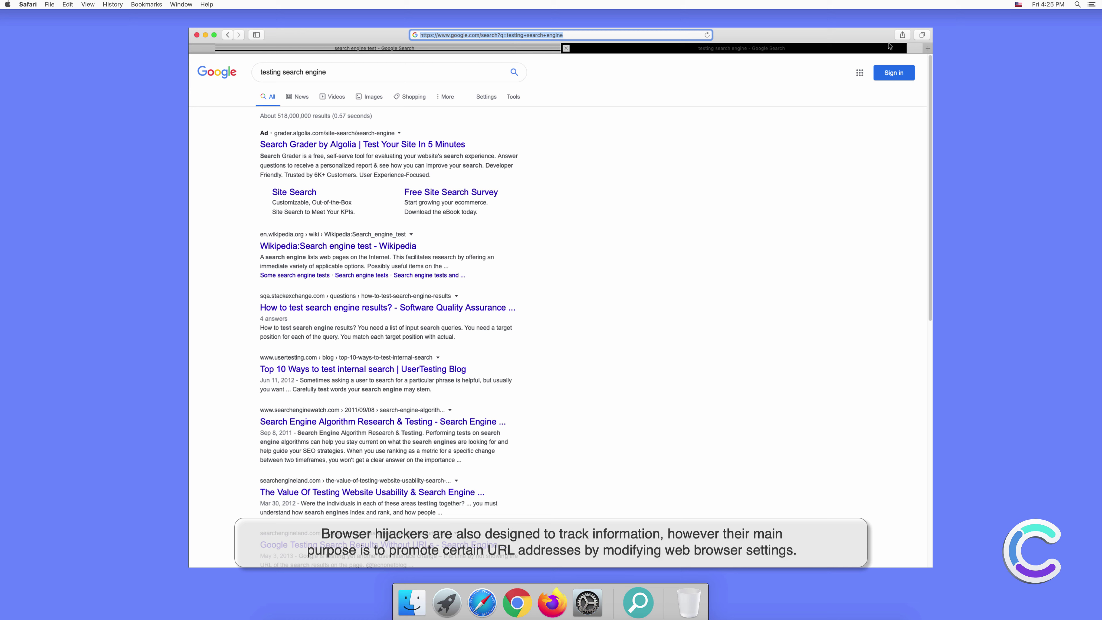
left_click(646, 231)
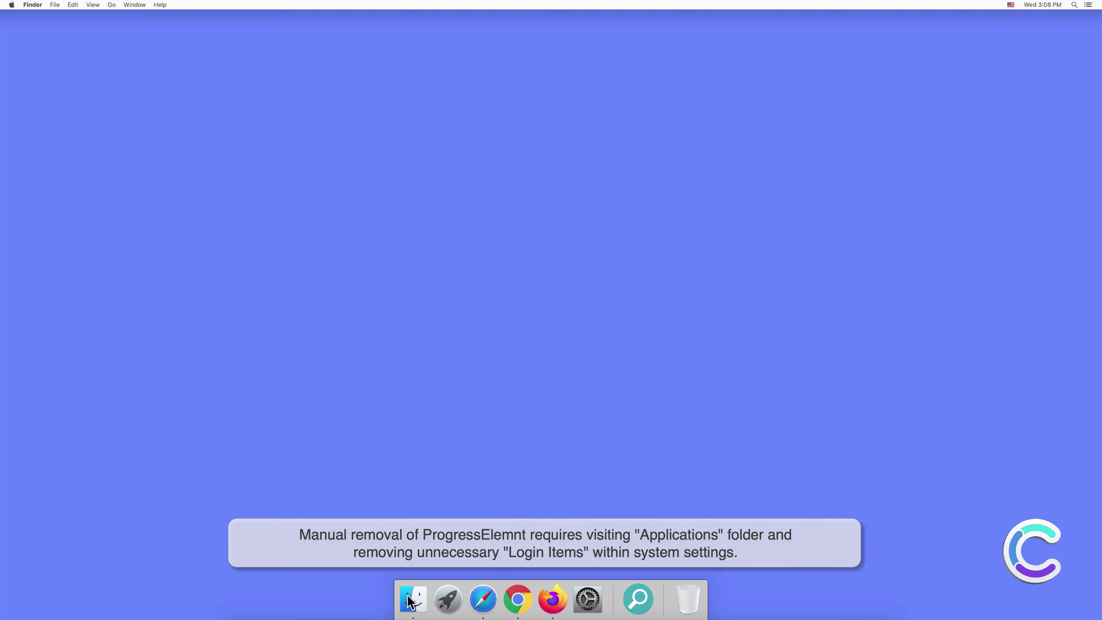
- Move ProgressElemnt from Applications to the Trash and close the Finder window
left_click(411, 597)
left_click(421, 198)
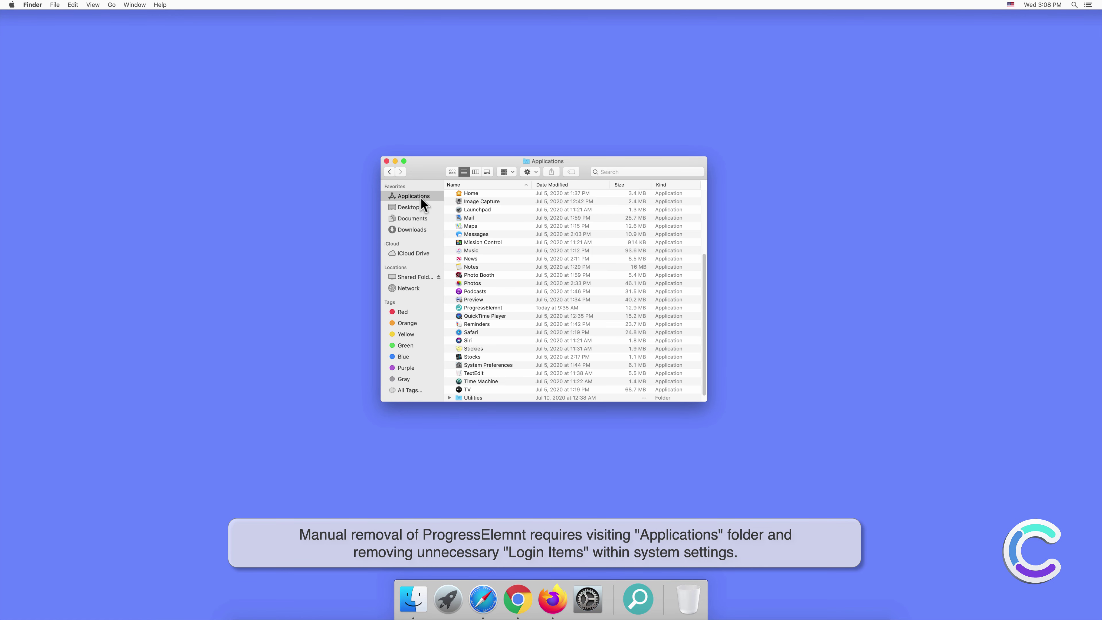
left_click(484, 308)
right_click(484, 308)
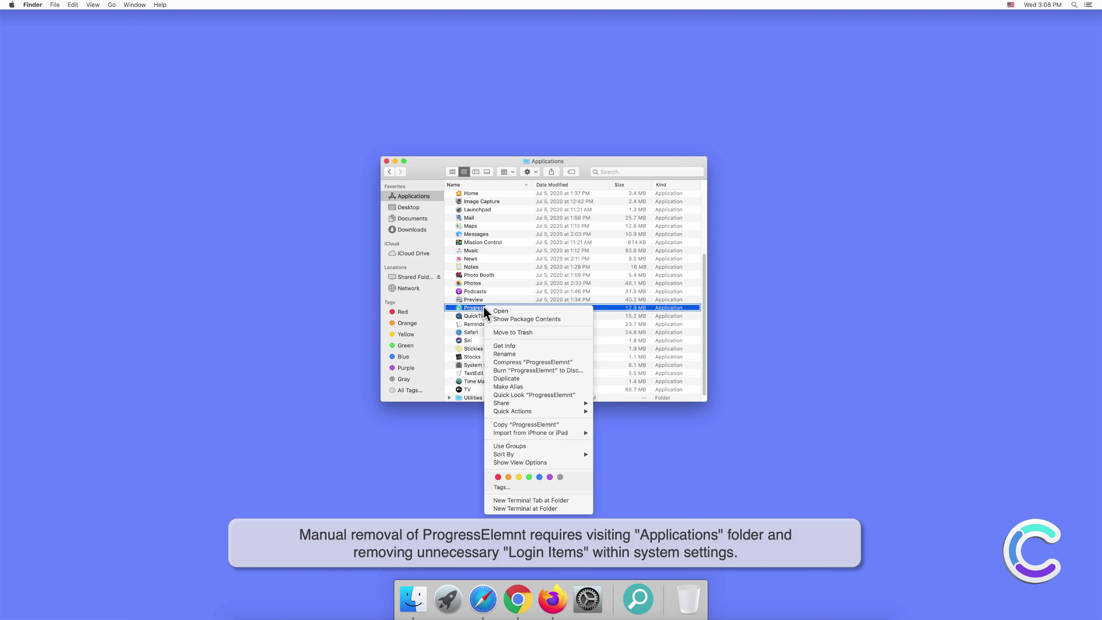
left_click(505, 331)
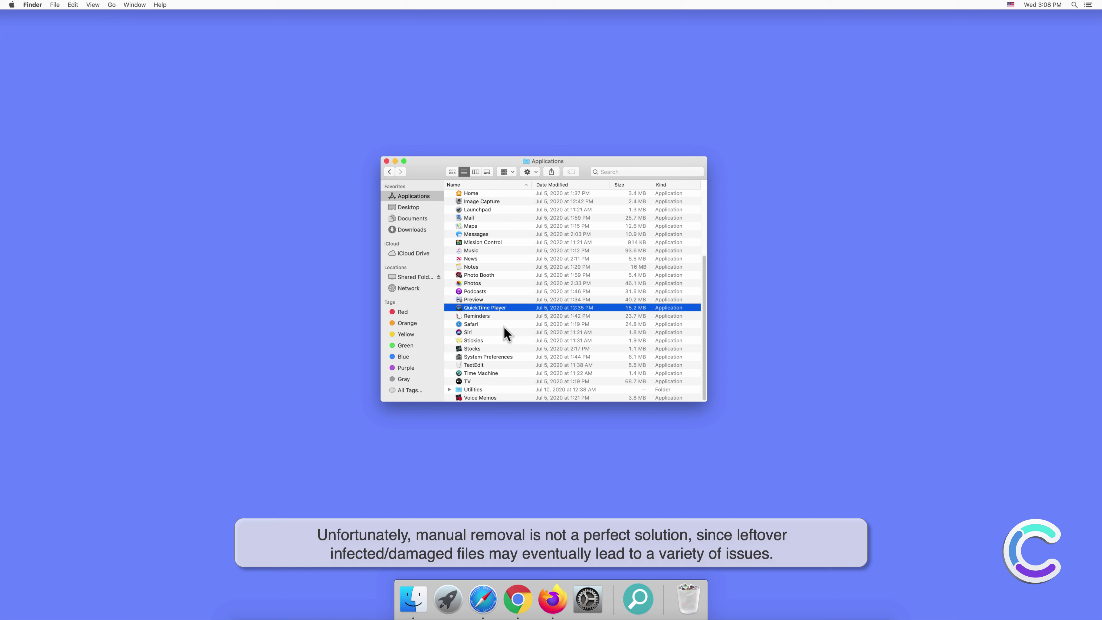
left_click(386, 161)
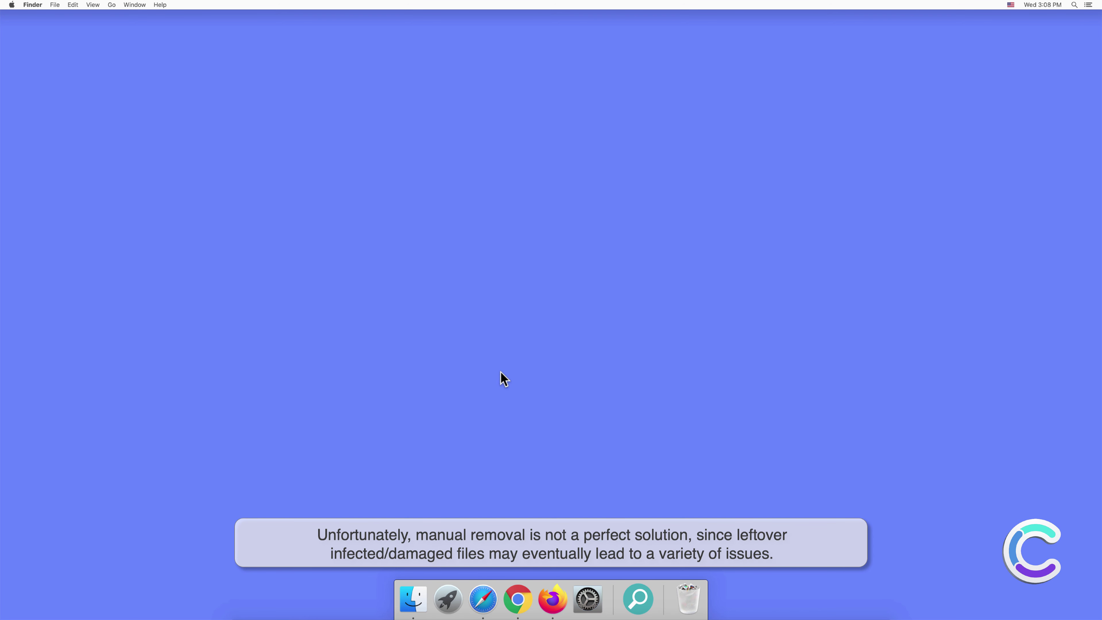
- Confirm the user's Login Items list in Users & Groups is empty, then close System Preferences
left_click(588, 599)
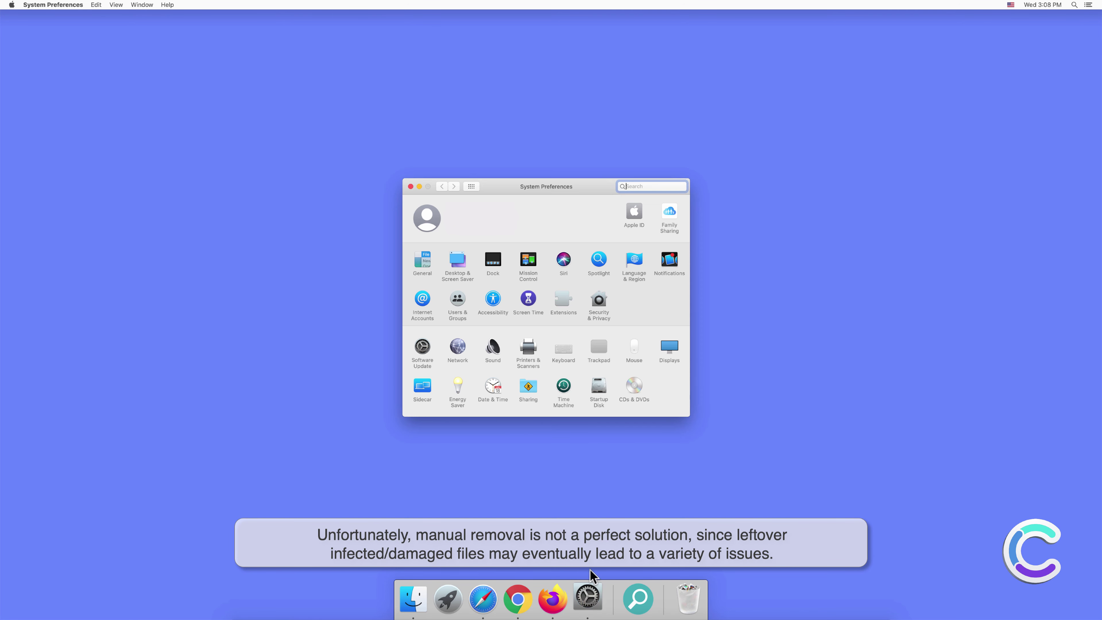
left_click(458, 301)
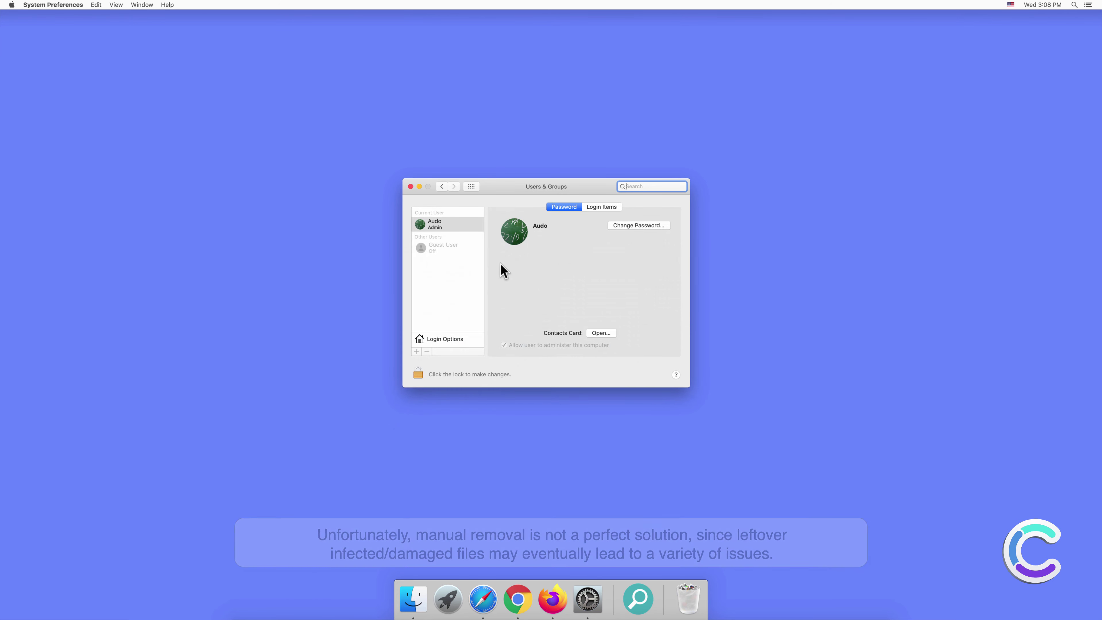
left_click(597, 207)
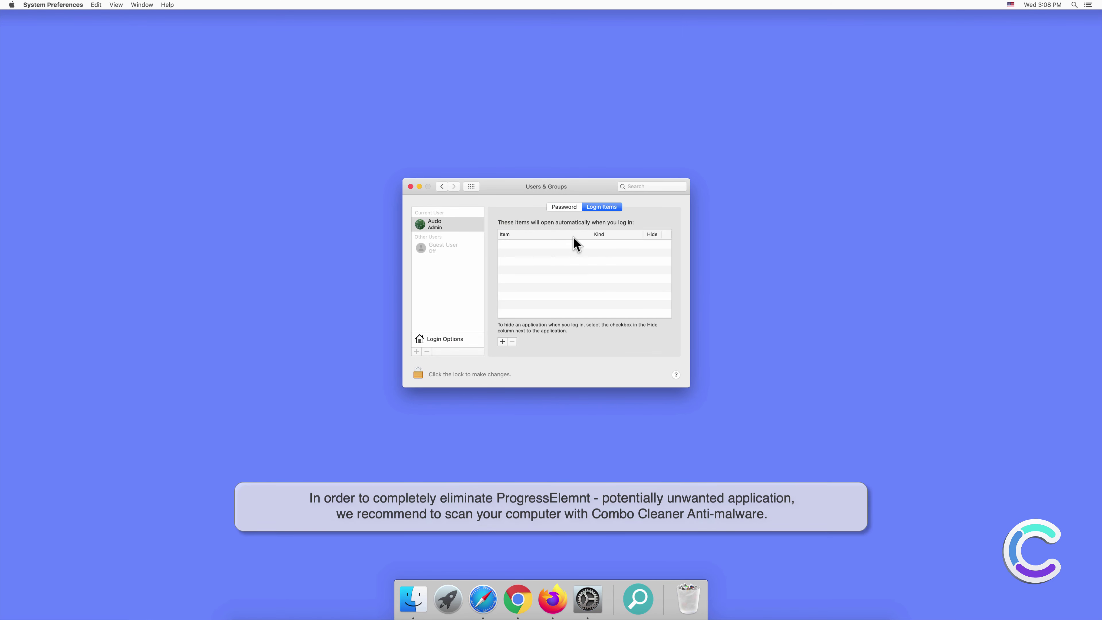
left_click(411, 186)
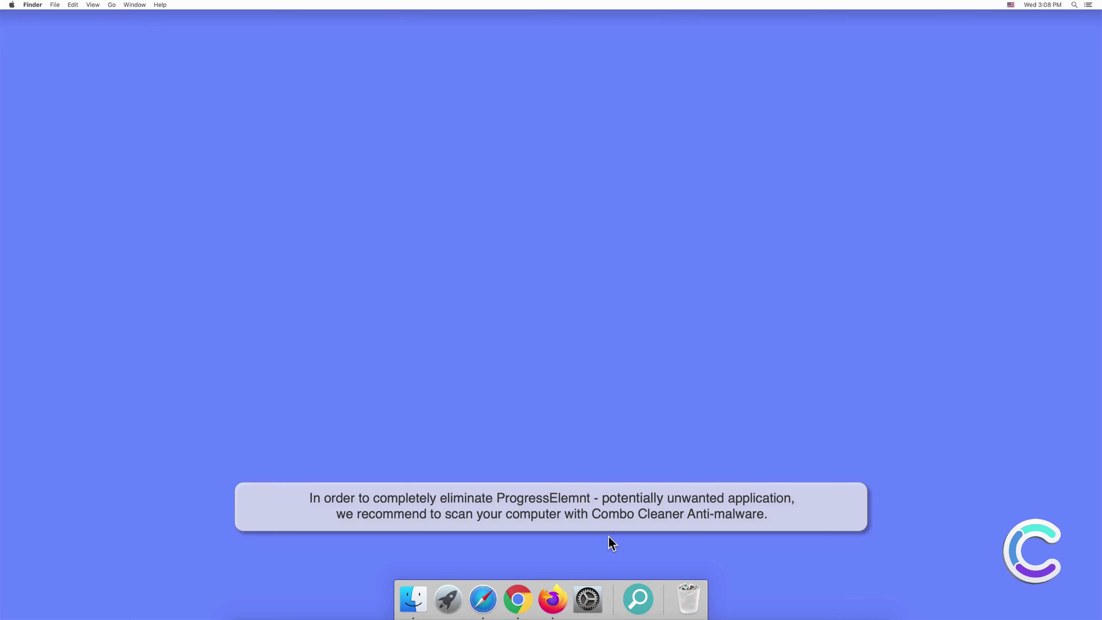
- Remove ProgressElemnt's leftover icon from the Dock
right_click(640, 598)
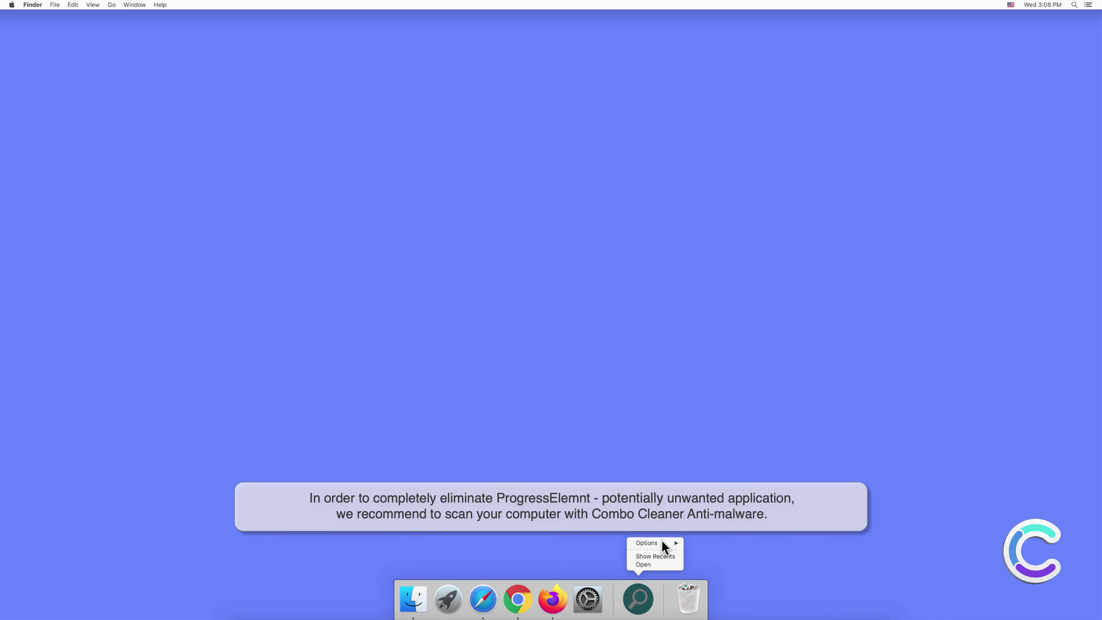
mouse_move(665, 543)
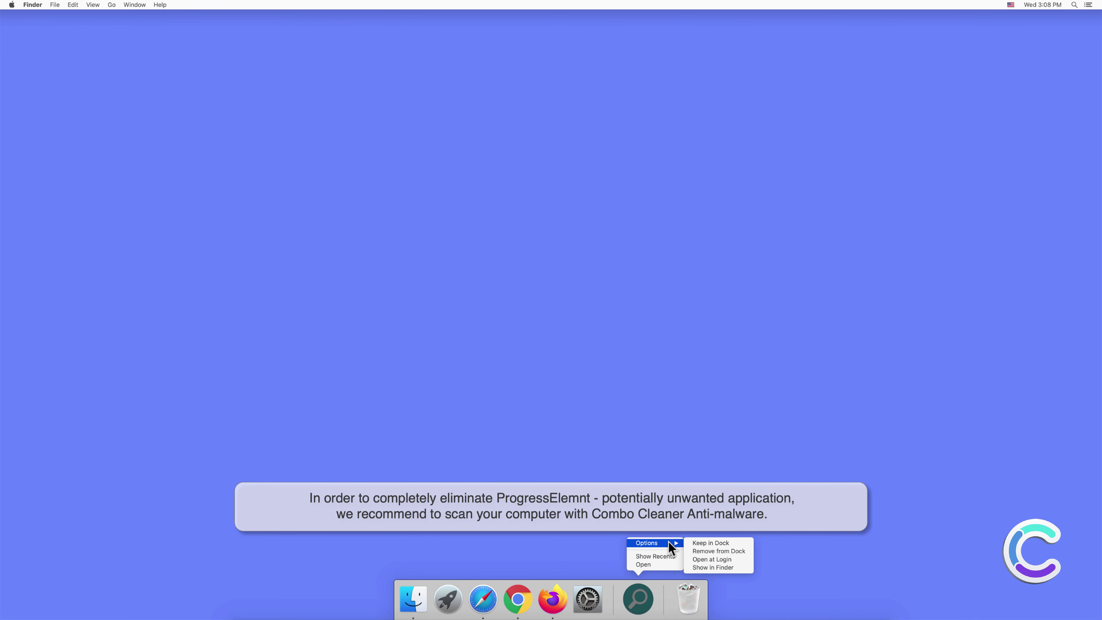
left_click(697, 547)
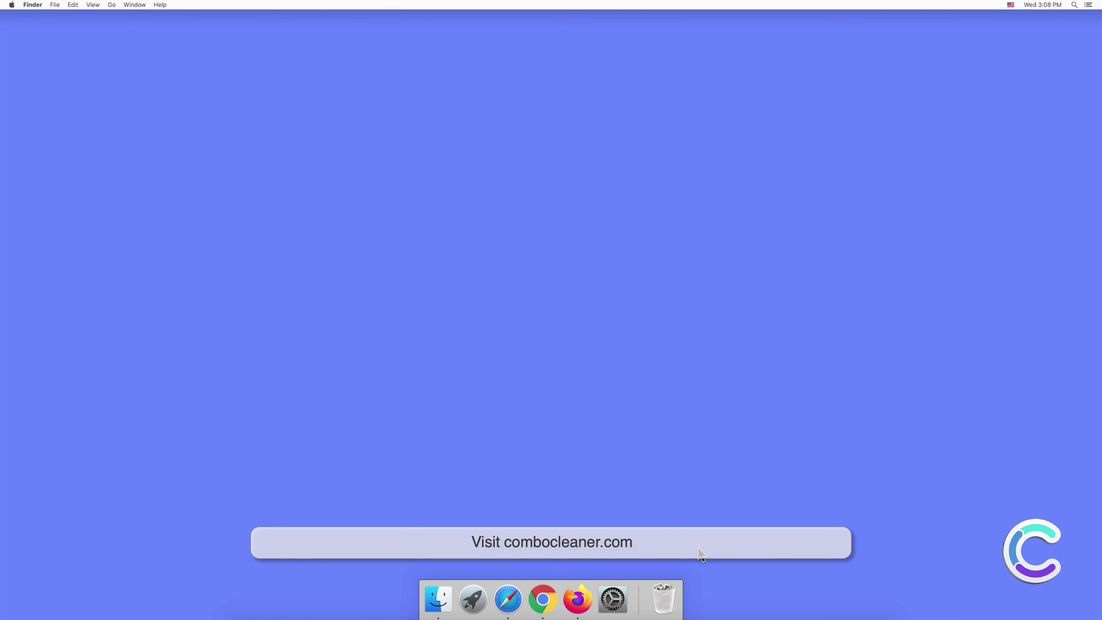
left_click(508, 600)
type("w")
type("ww")
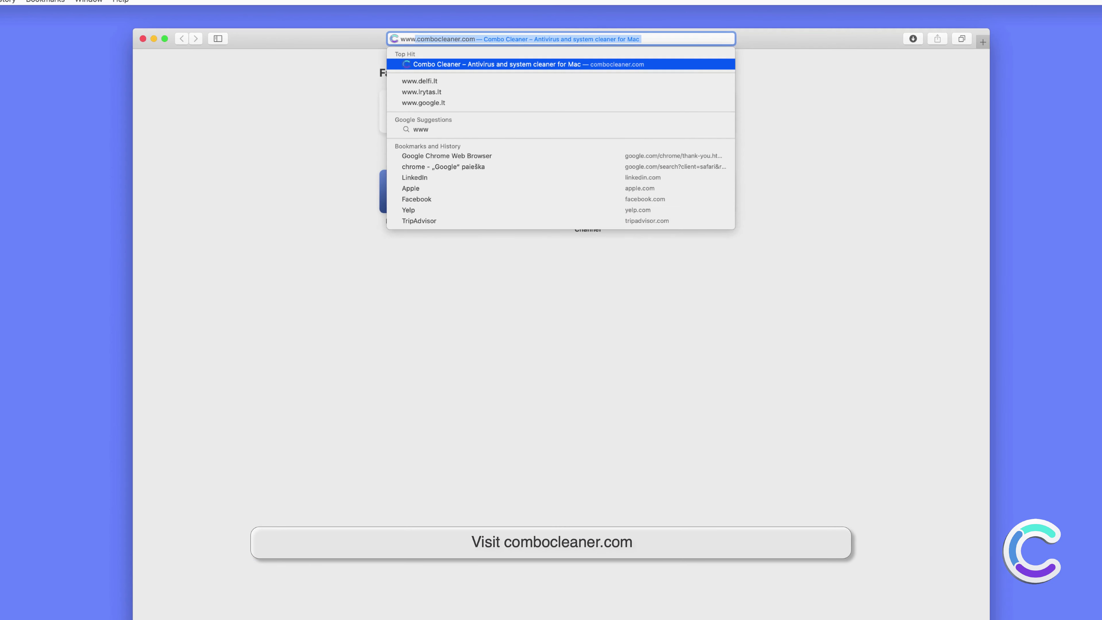
type(".combo")
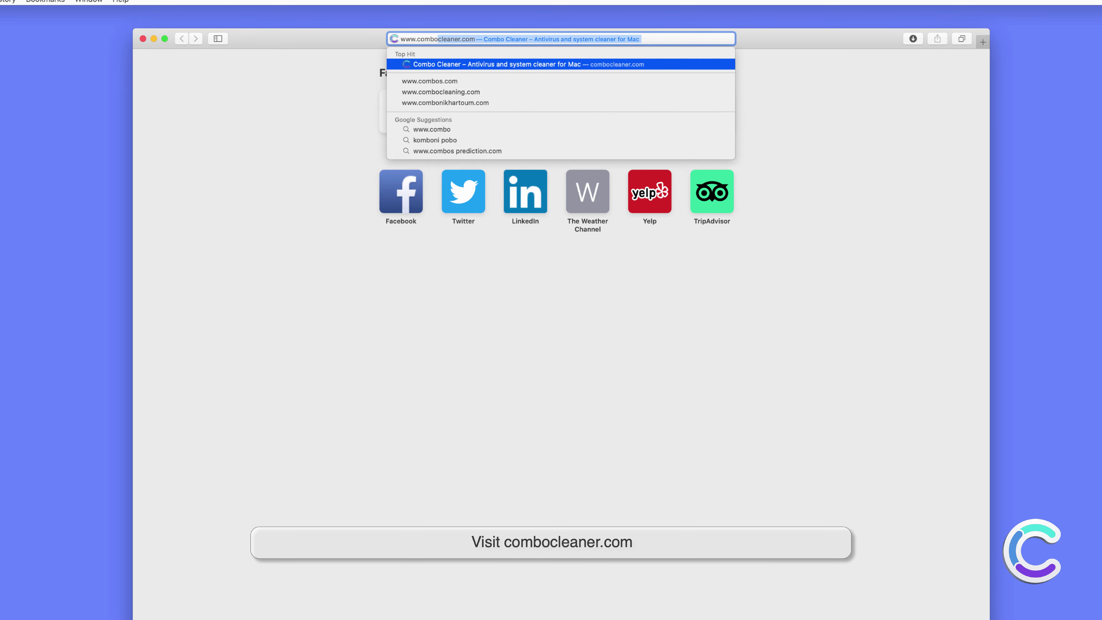
type("cleaner.com")
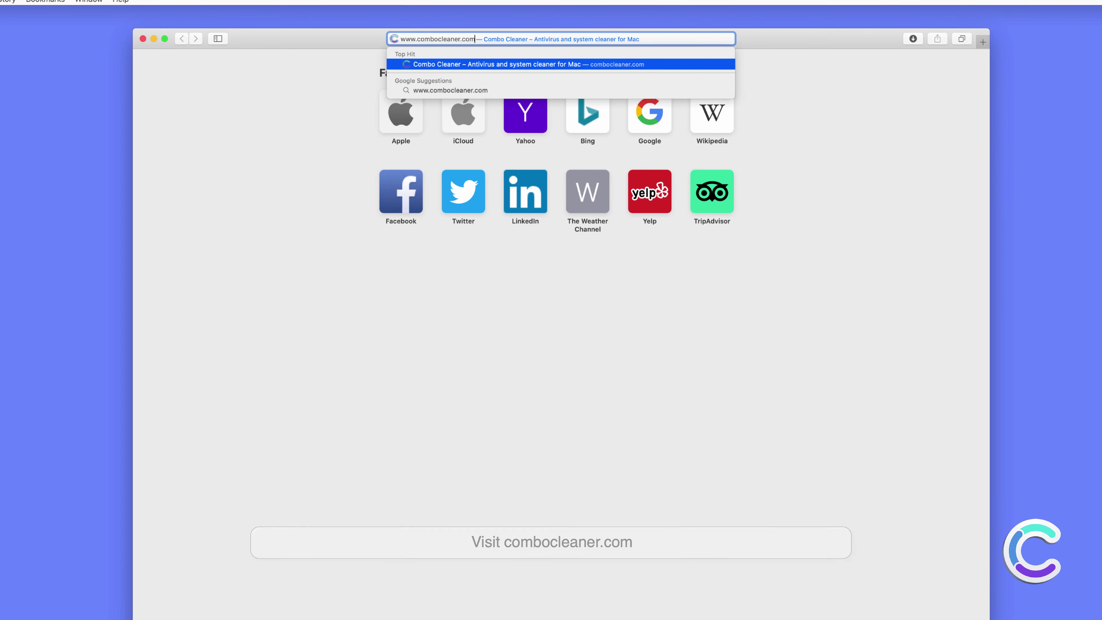
key("Return")
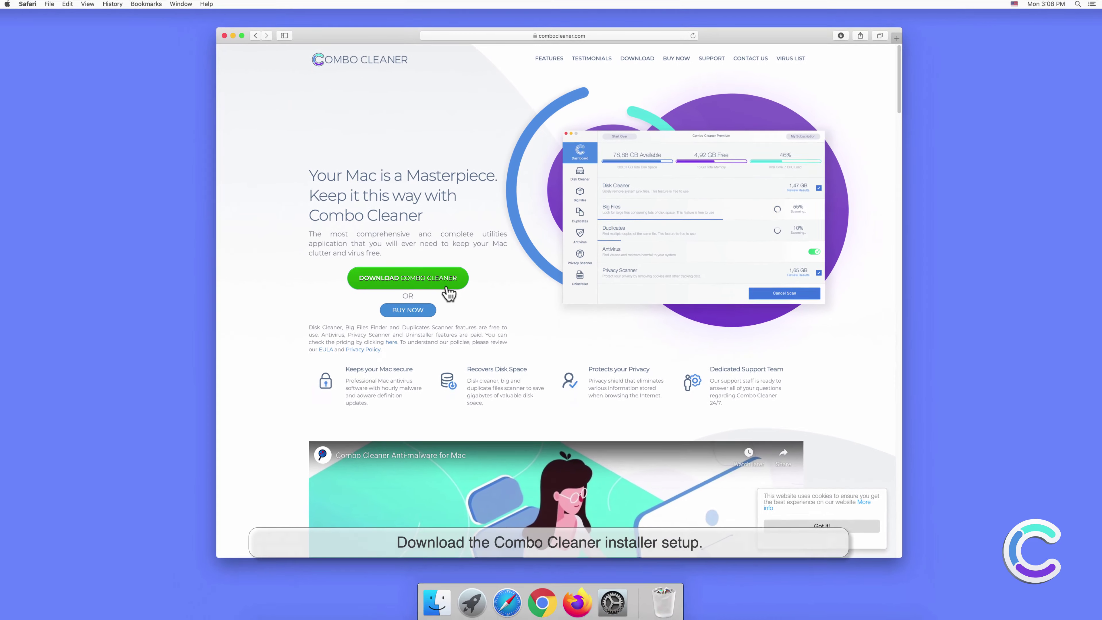
left_click(428, 343)
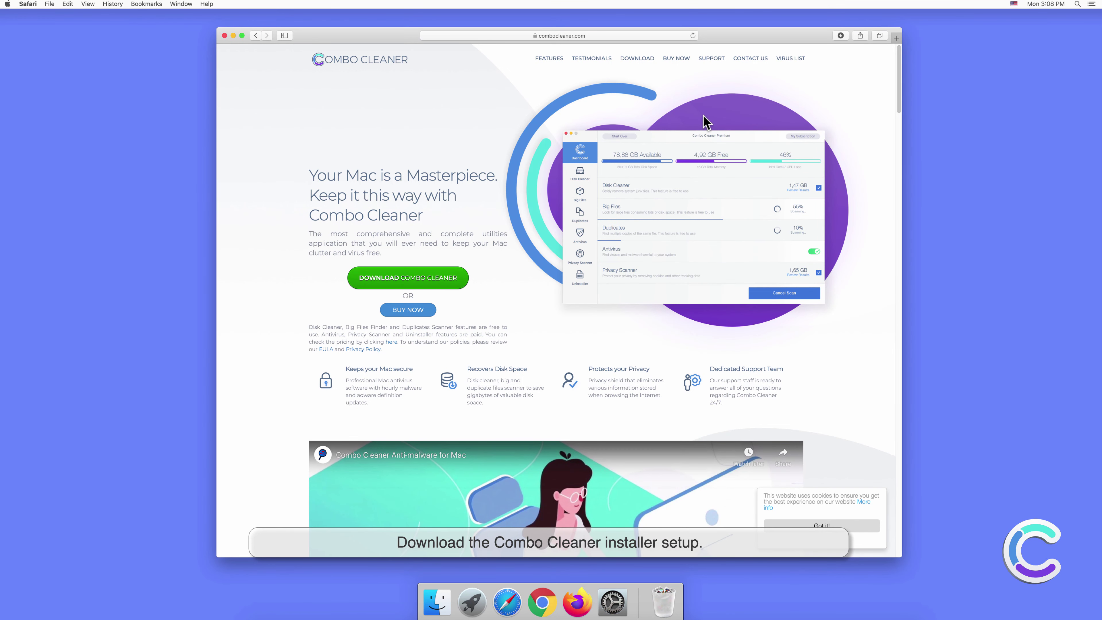
left_click(839, 37)
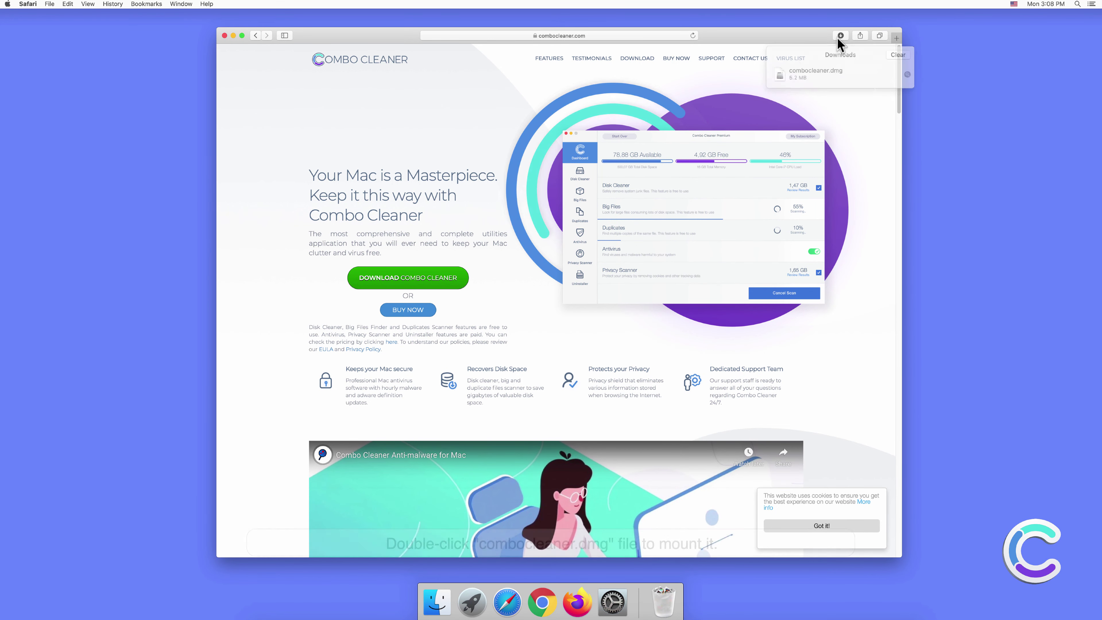
left_click(833, 70)
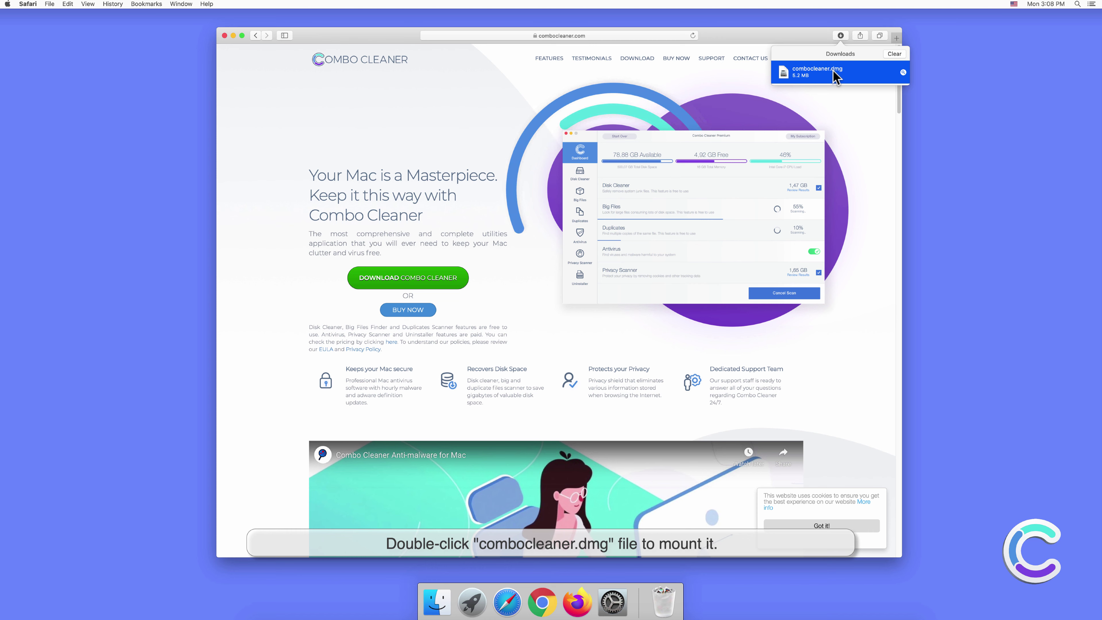
- Open combocleaner.dmg, drag Combo Cleaner onto Applications, and close the installer window
double_click(832, 70)
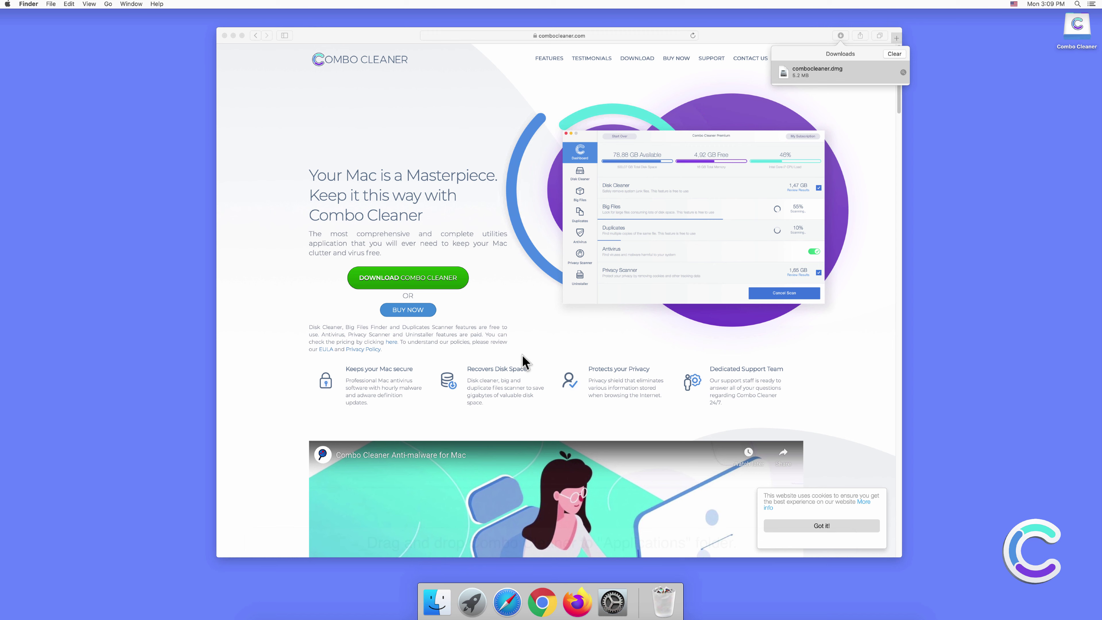
left_click(475, 323)
left_click_drag(477, 322, 592, 324)
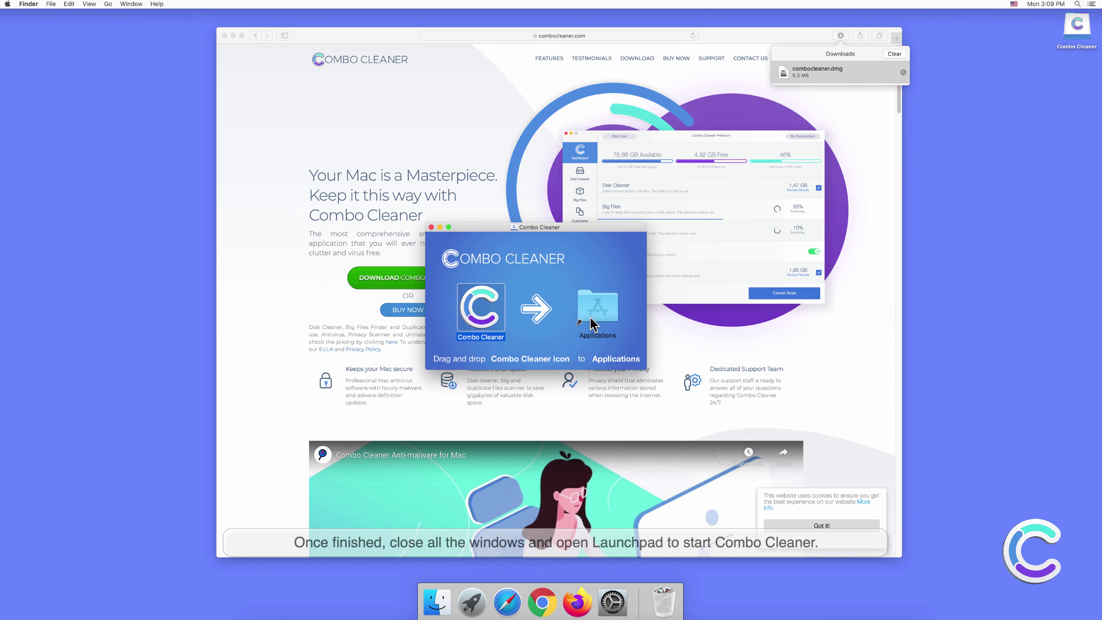
left_click(431, 227)
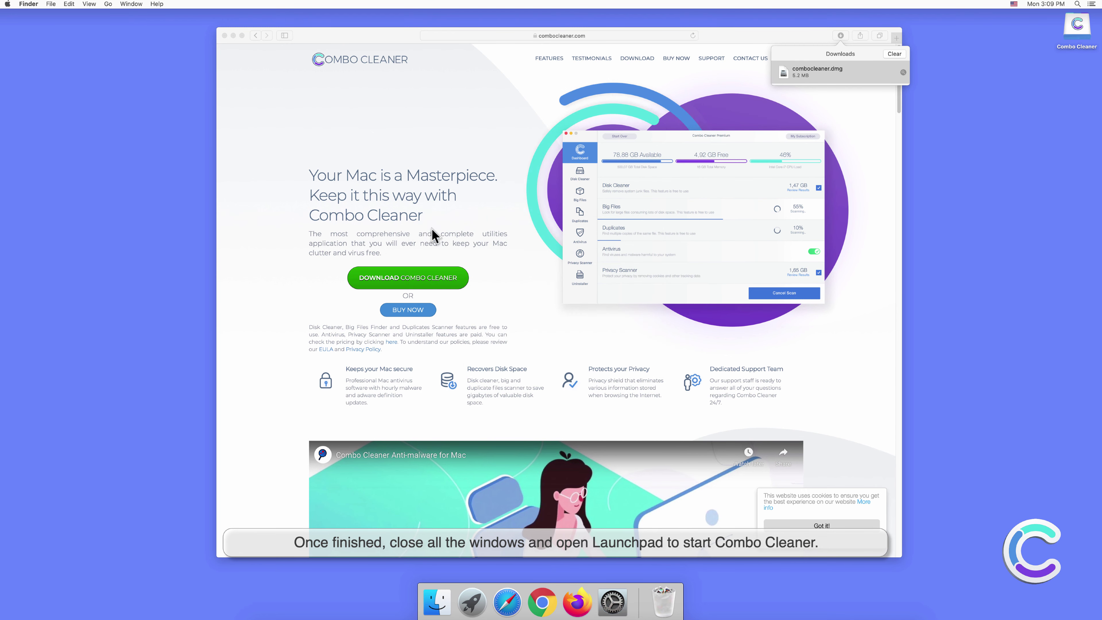
left_click(226, 42)
- Close Safari, launch Combo Cleaner from Launchpad, and approve opening it
left_click(224, 35)
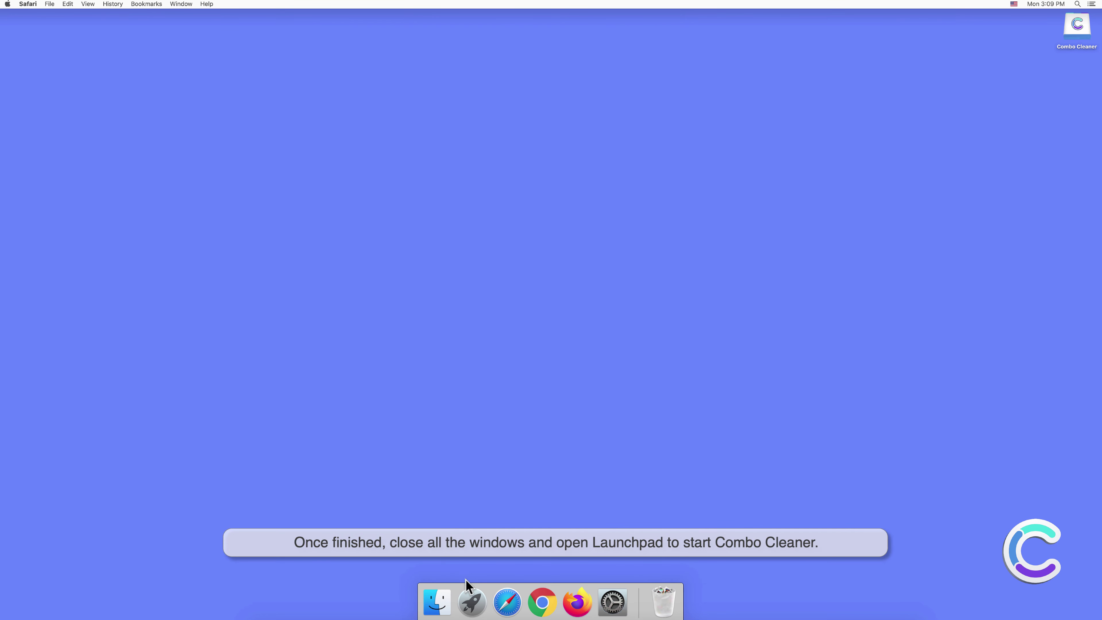
left_click(471, 602)
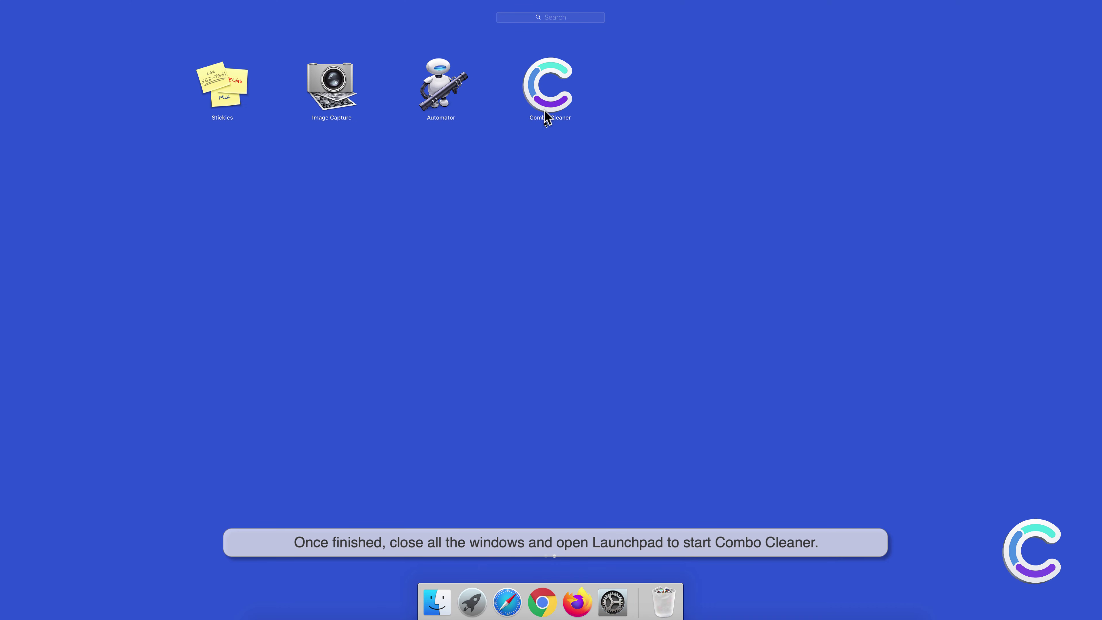
left_click(546, 107)
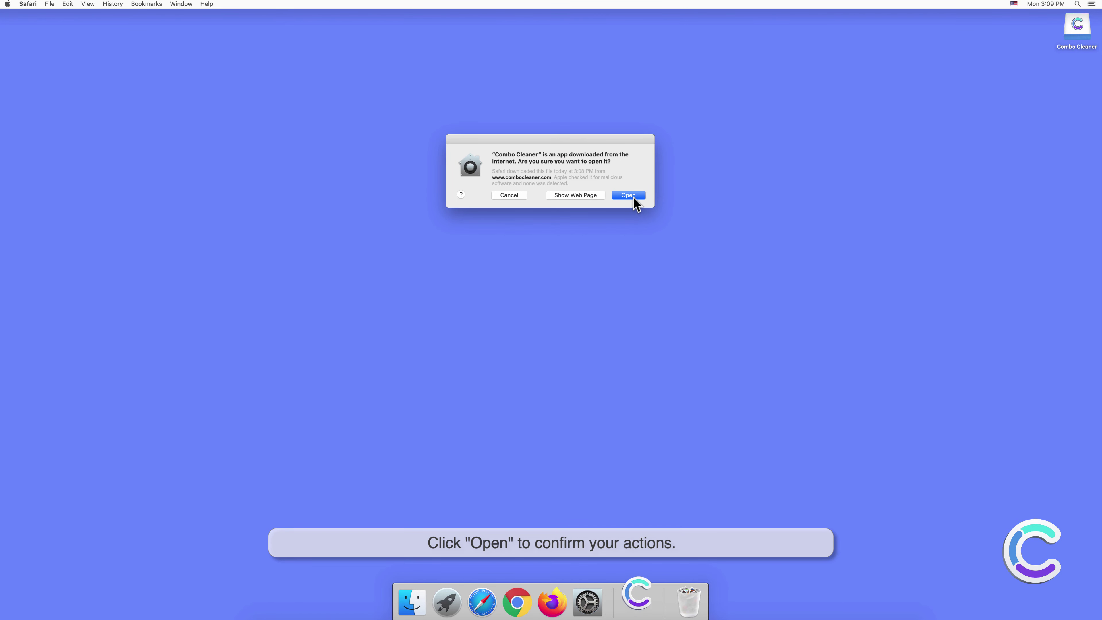
left_click(631, 195)
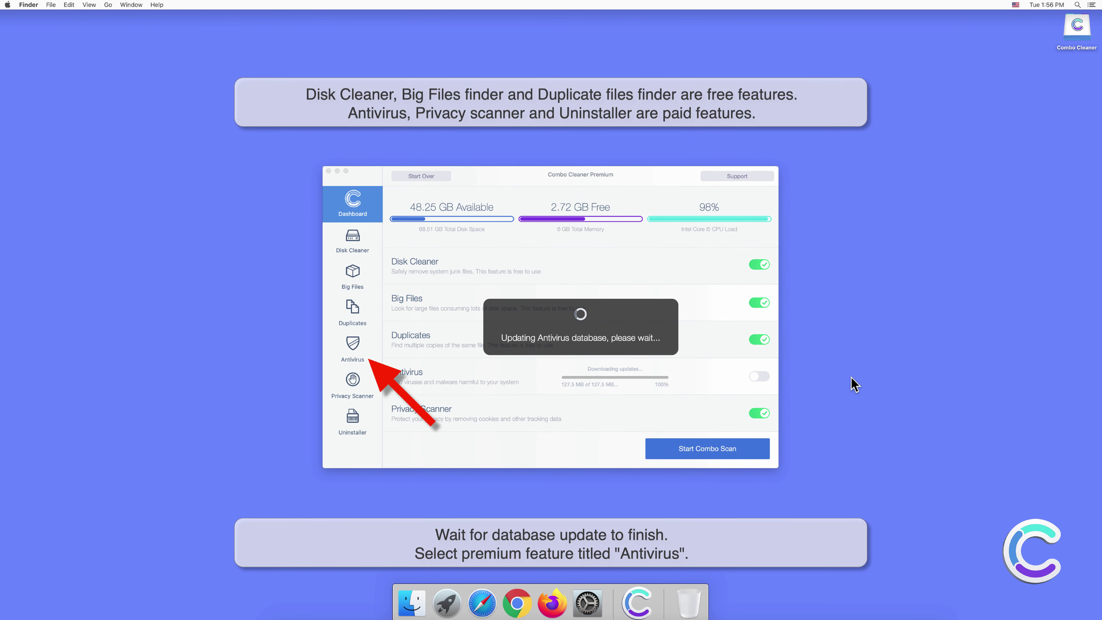
- Run a Full Scan in Combo Cleaner's Antivirus section, detecting 10 threats
left_click(355, 346)
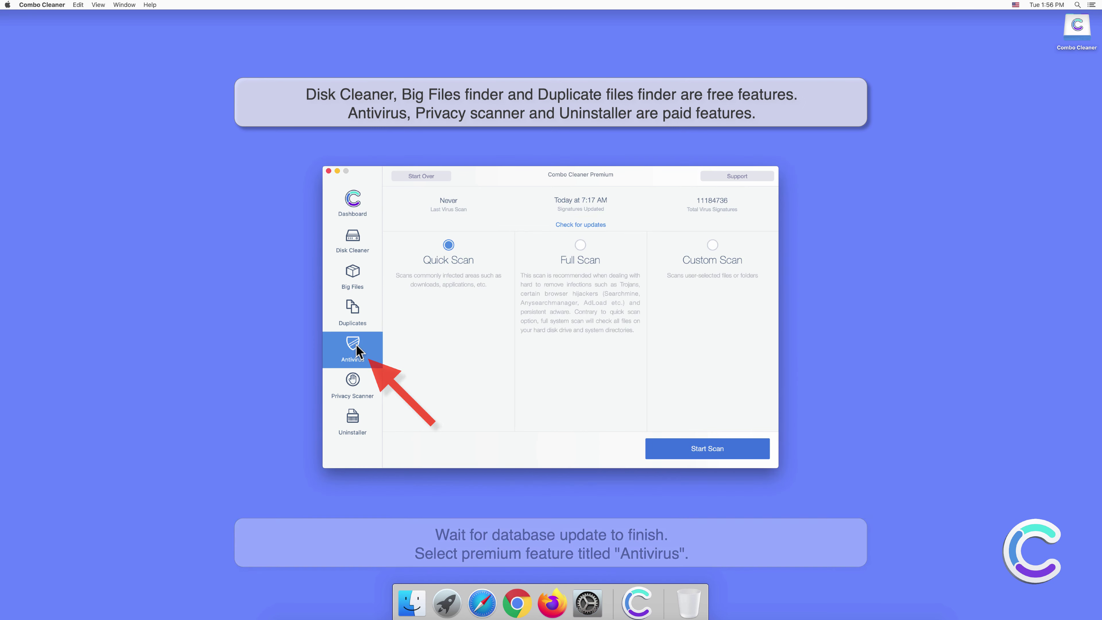
left_click(579, 245)
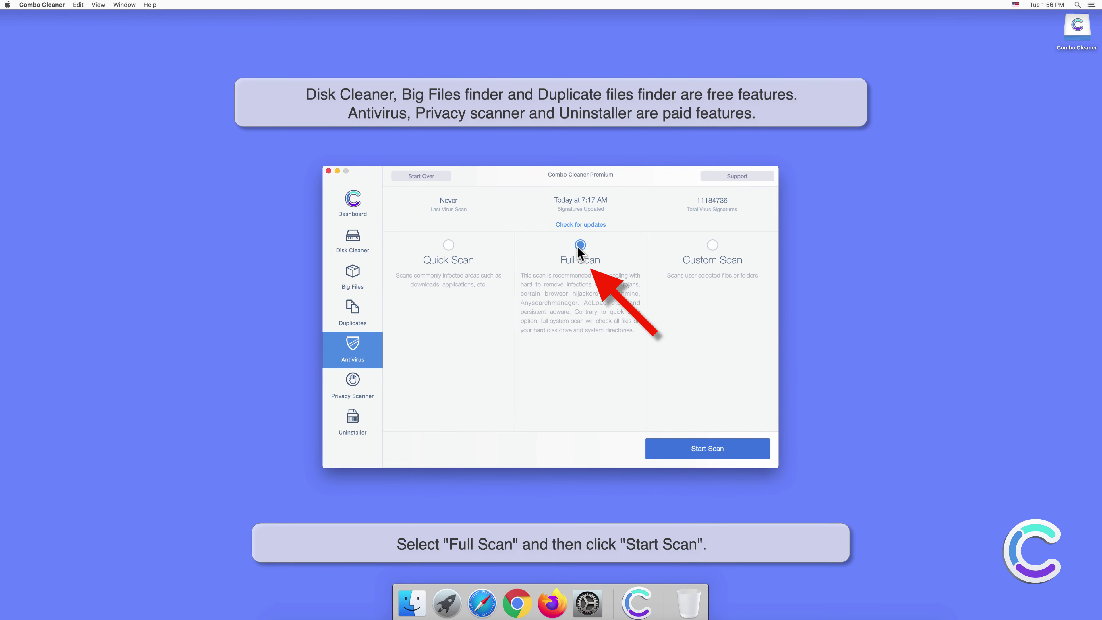
left_click(712, 449)
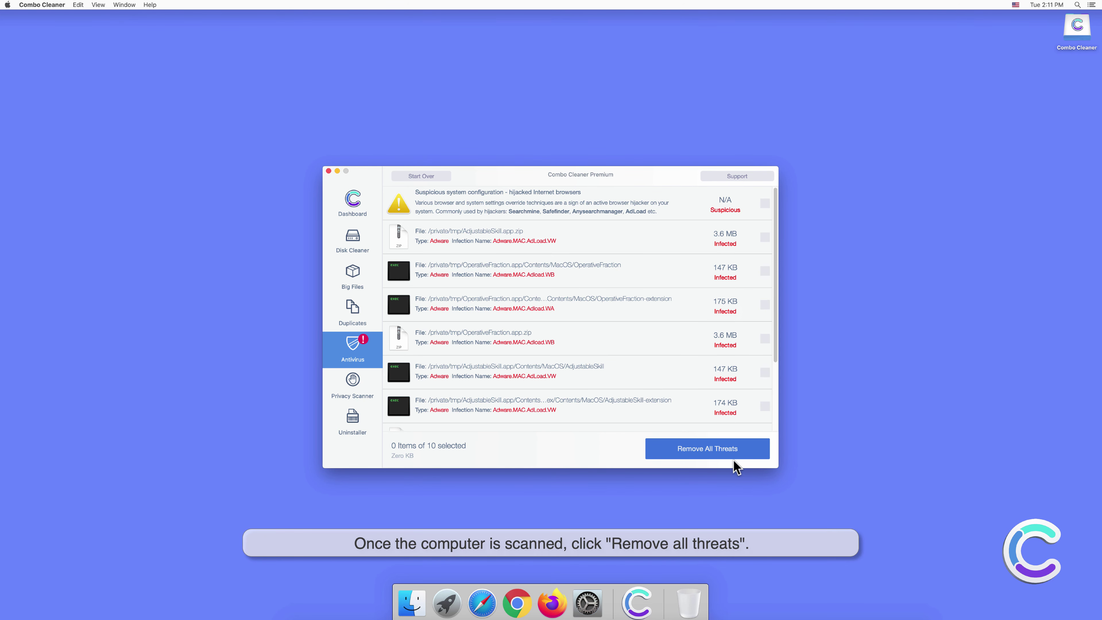
- Remove all threats Combo Cleaner detected, approving the removal with the administrator password
left_click(714, 452)
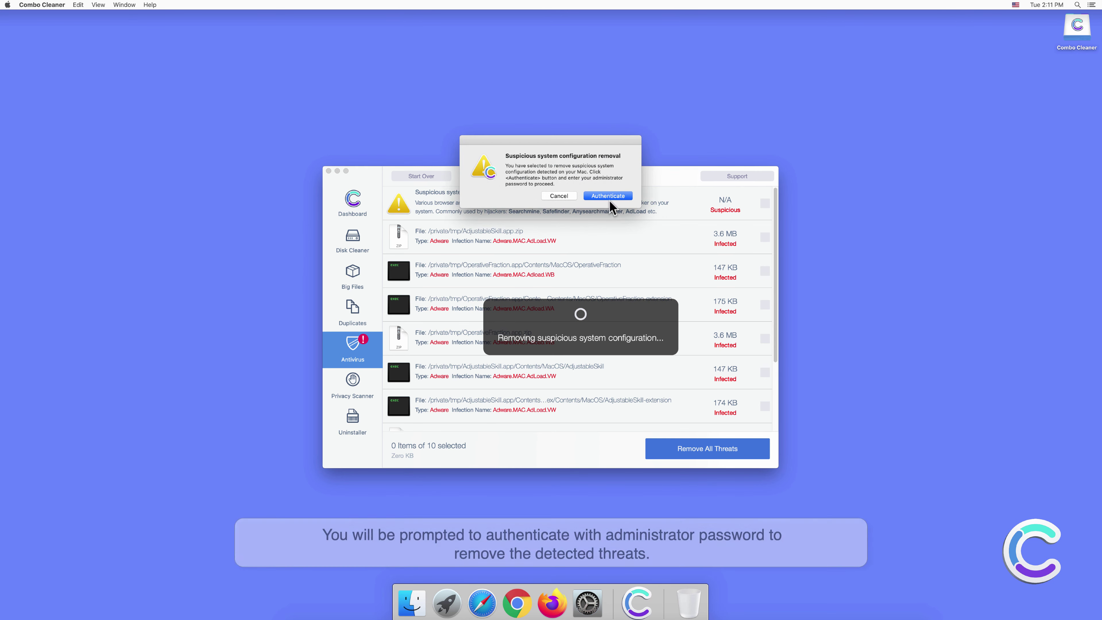
left_click(609, 196)
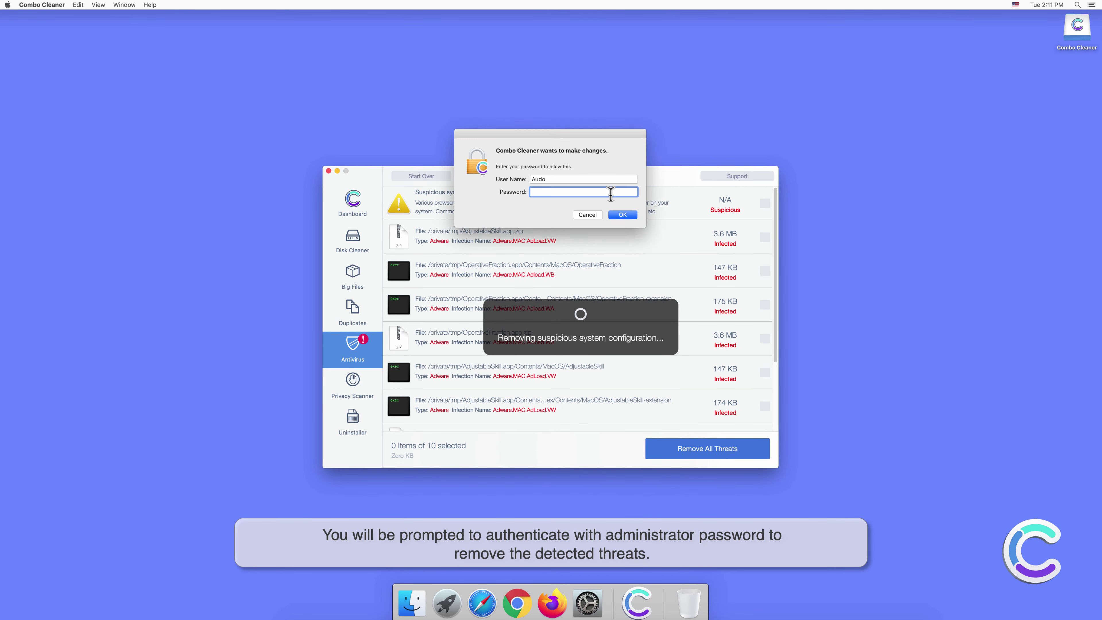
type("•••••••")
left_click(617, 214)
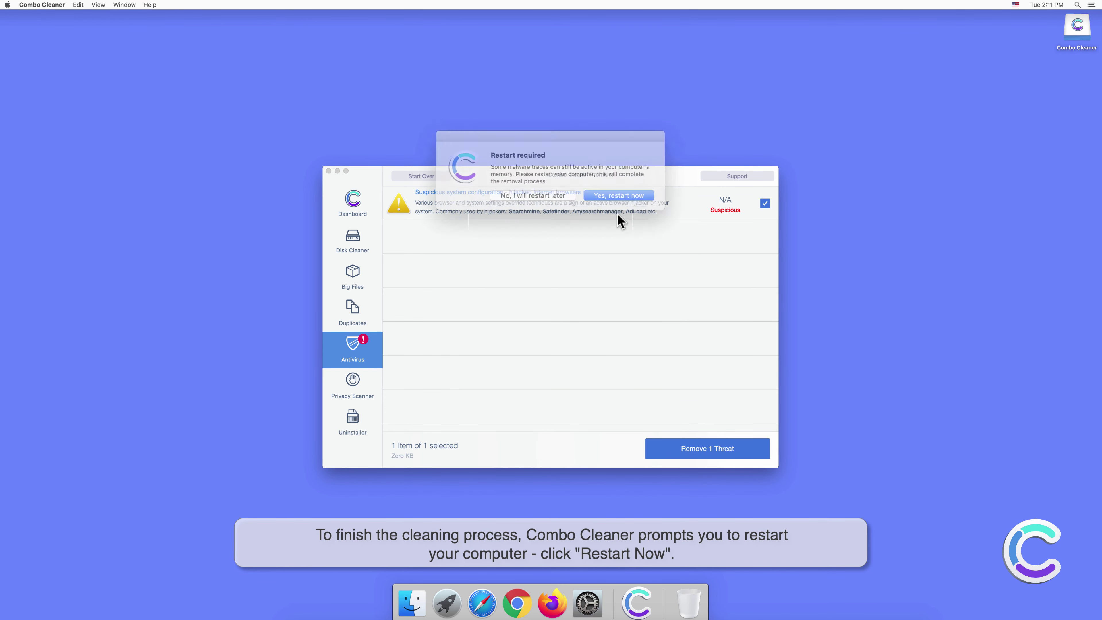
left_click(617, 192)
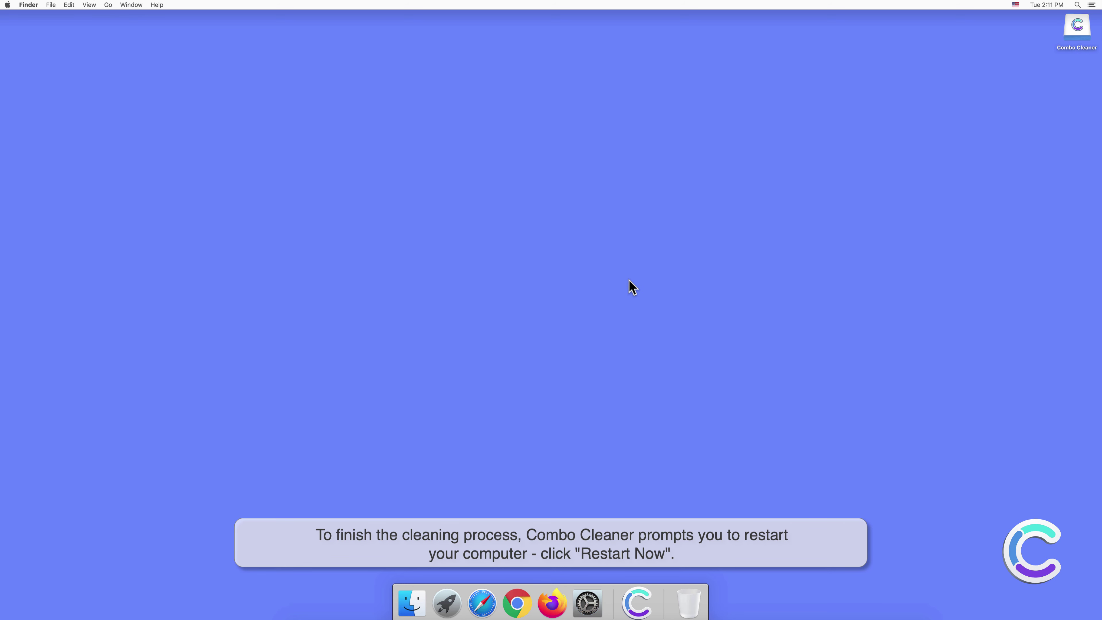